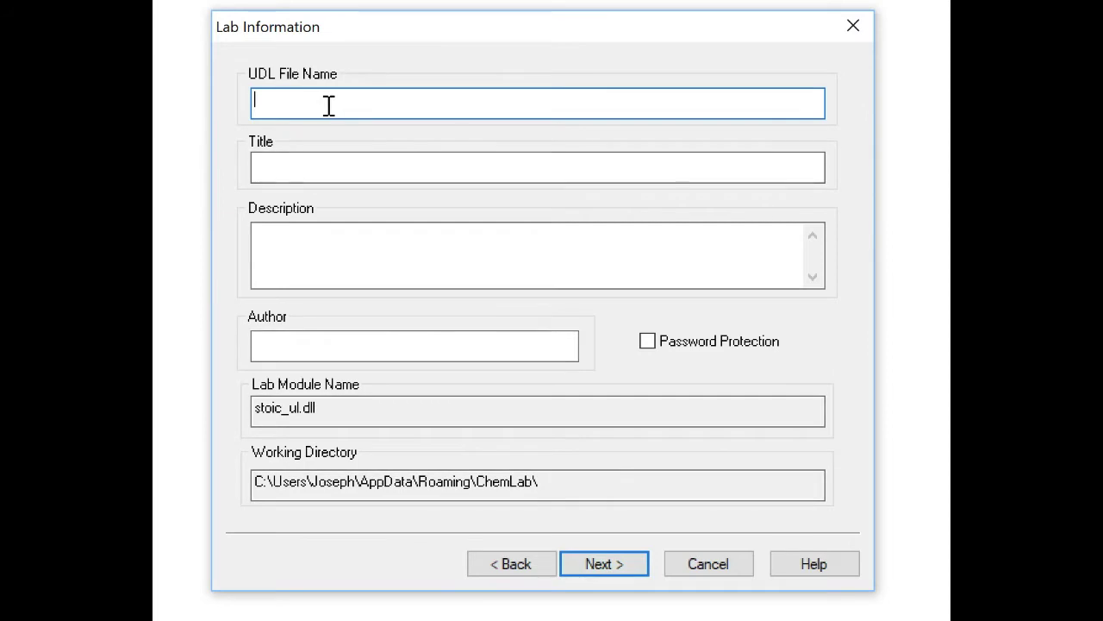
# Enter "Sulfuric Acid Titration" as both the UDL file name and the title of the lab.
pyautogui.write('Sulfuric Acid Titration')
pyautogui.press('Tab')
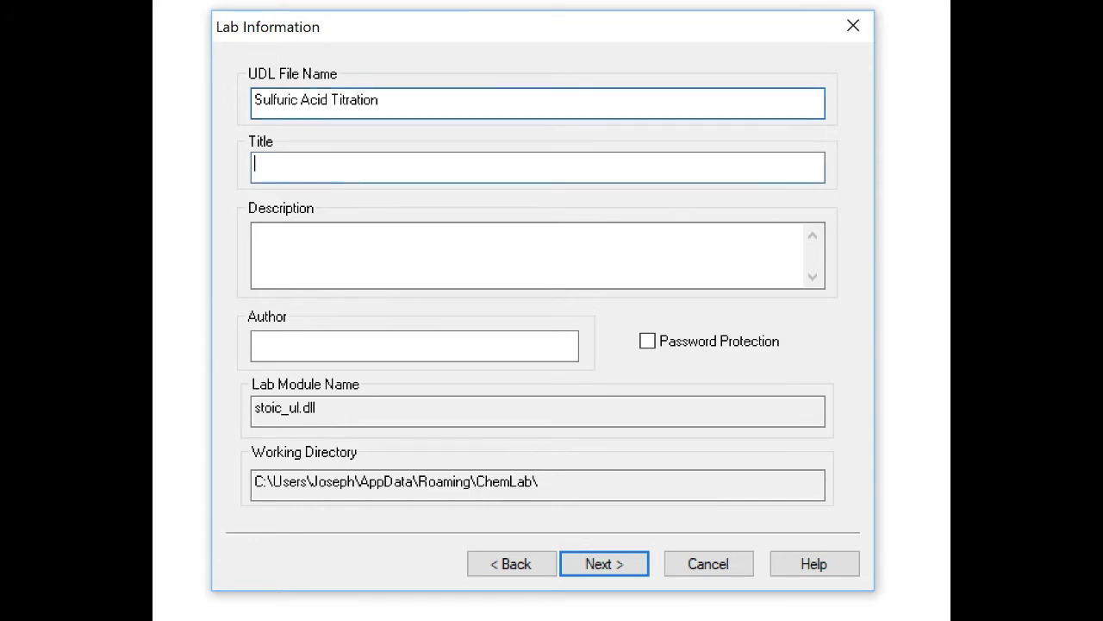
pyautogui.write('Sulfuric Acid Titration')
pyautogui.press('Tab')
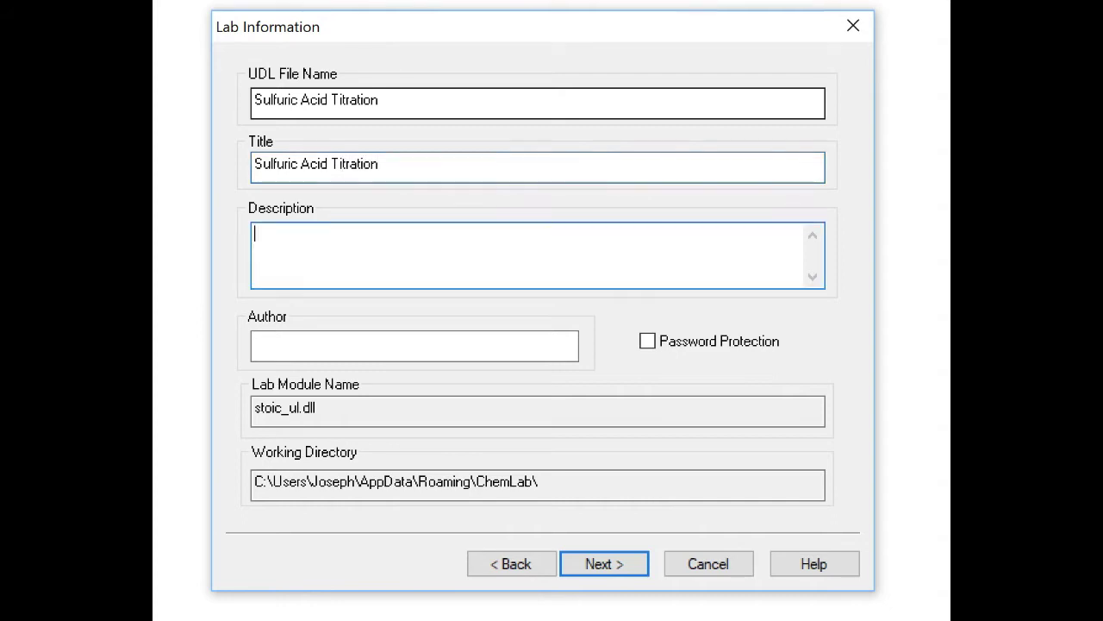
# Enter the lab description "Sulfuric Acid Titration with NaOH" and continue to the lab documentation page.
pyautogui.write('Sulfuric Ac')
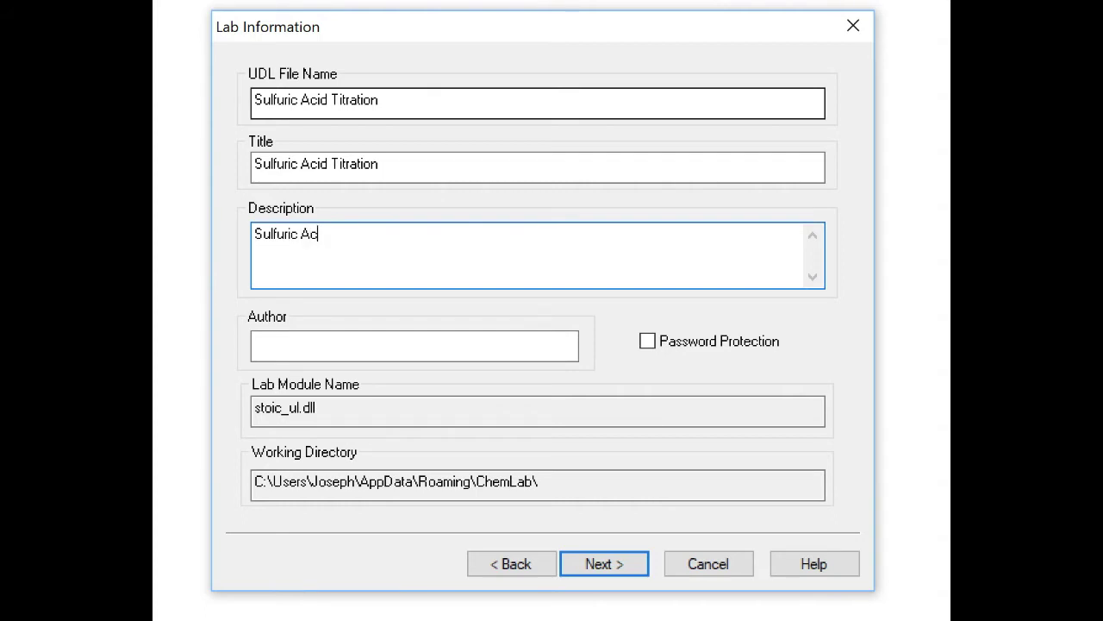
pyautogui.write('id Titration with Nao')
pyautogui.press('BackSpace')
pyautogui.write('OH')
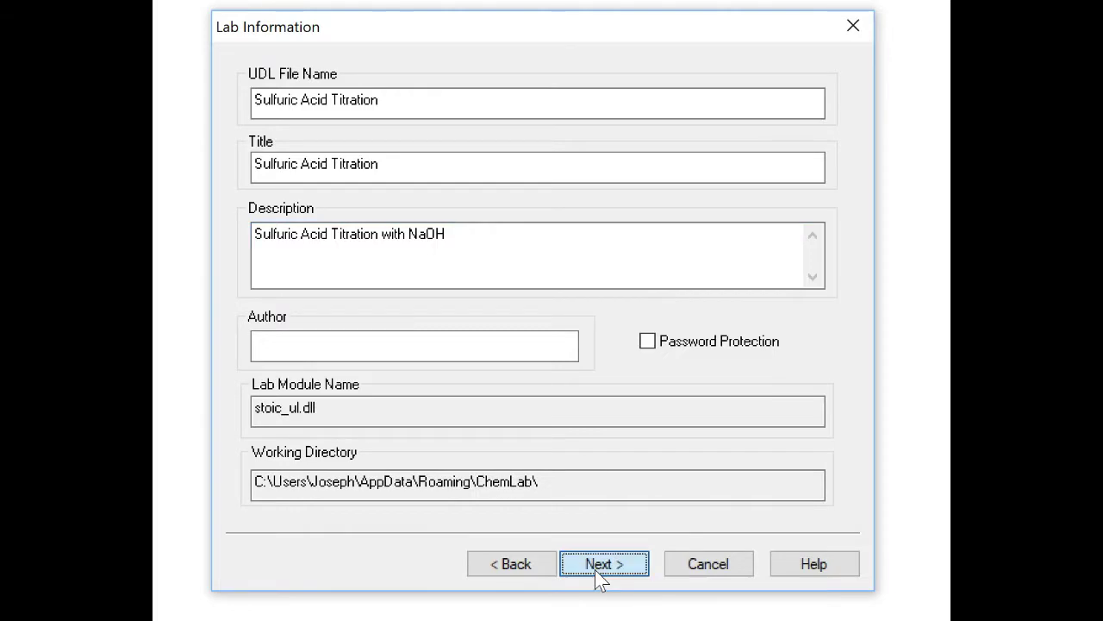
pyautogui.click(595, 567)
# Attach the Sulfuric Acid Titration Introduction file as the lab's introduction document.
pyautogui.click(608, 288)
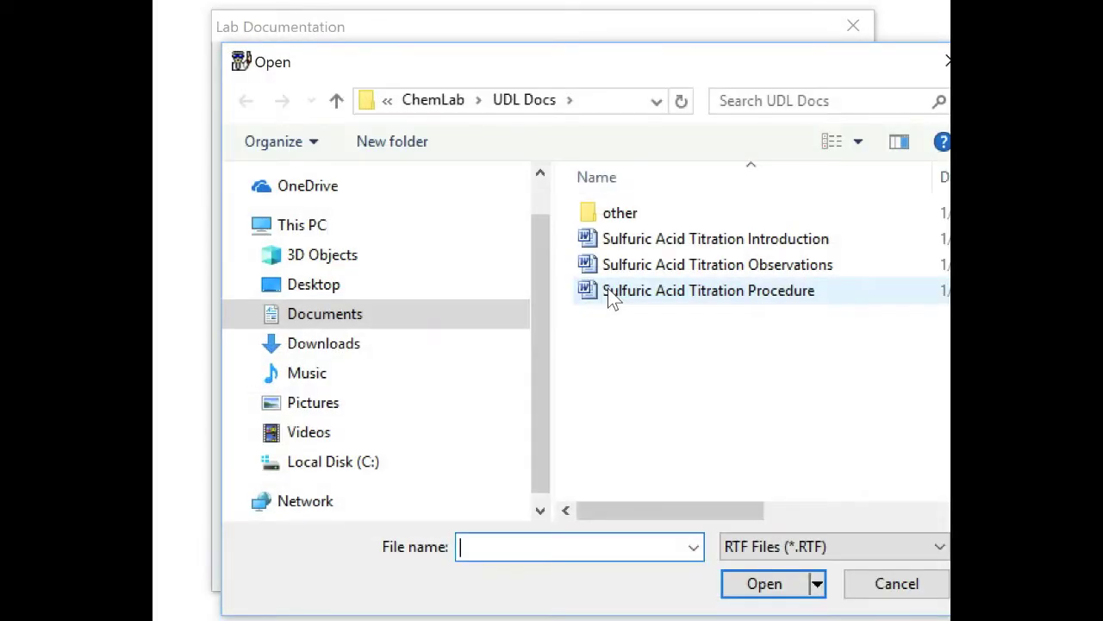
pyautogui.click(637, 242)
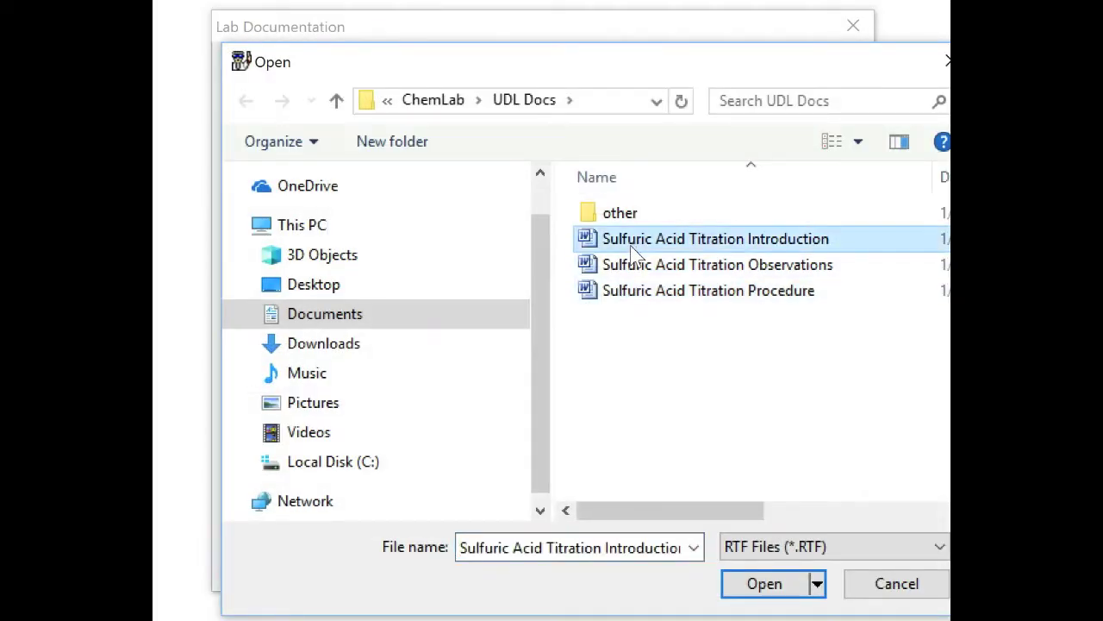
pyautogui.click(764, 588)
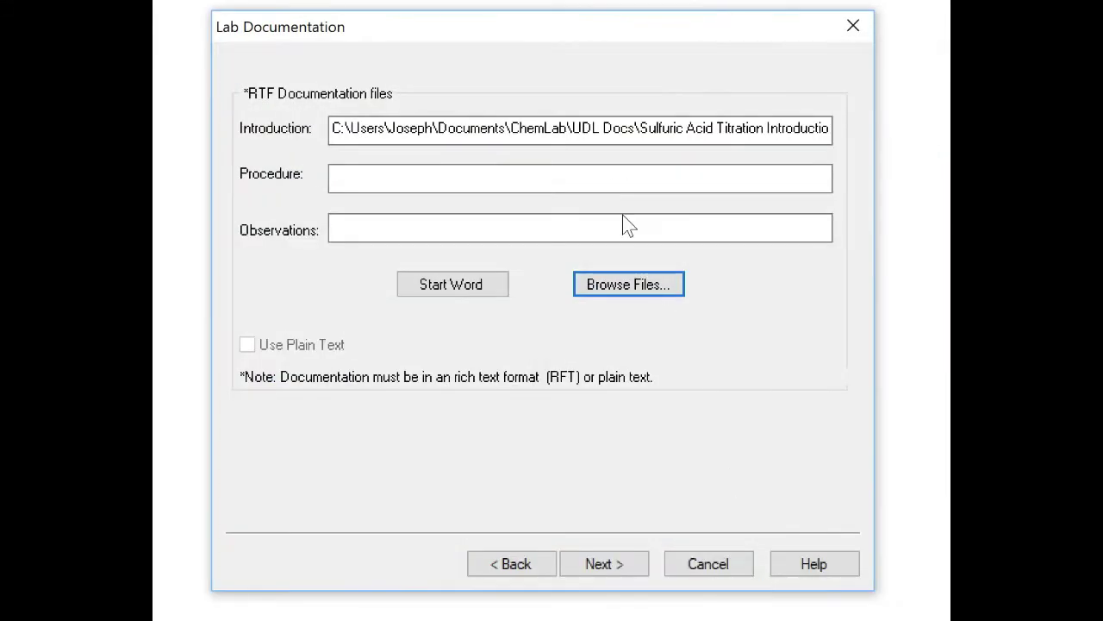
# Attach the Sulfuric Acid Titration Procedure file as the lab's procedure document.
pyautogui.click(613, 178)
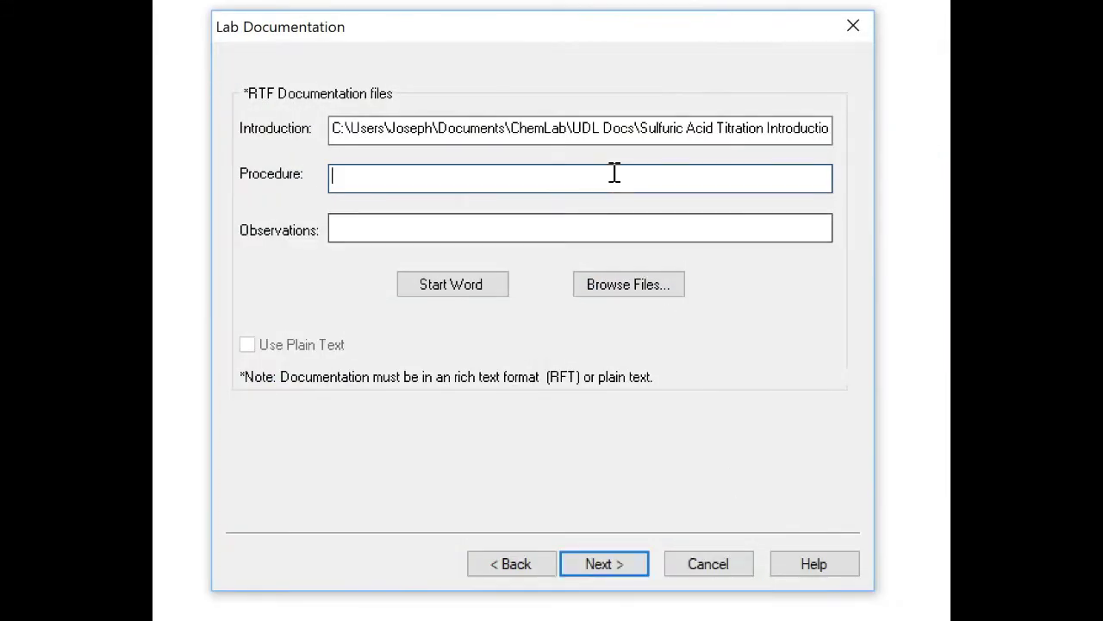
pyautogui.click(629, 286)
pyautogui.click(632, 291)
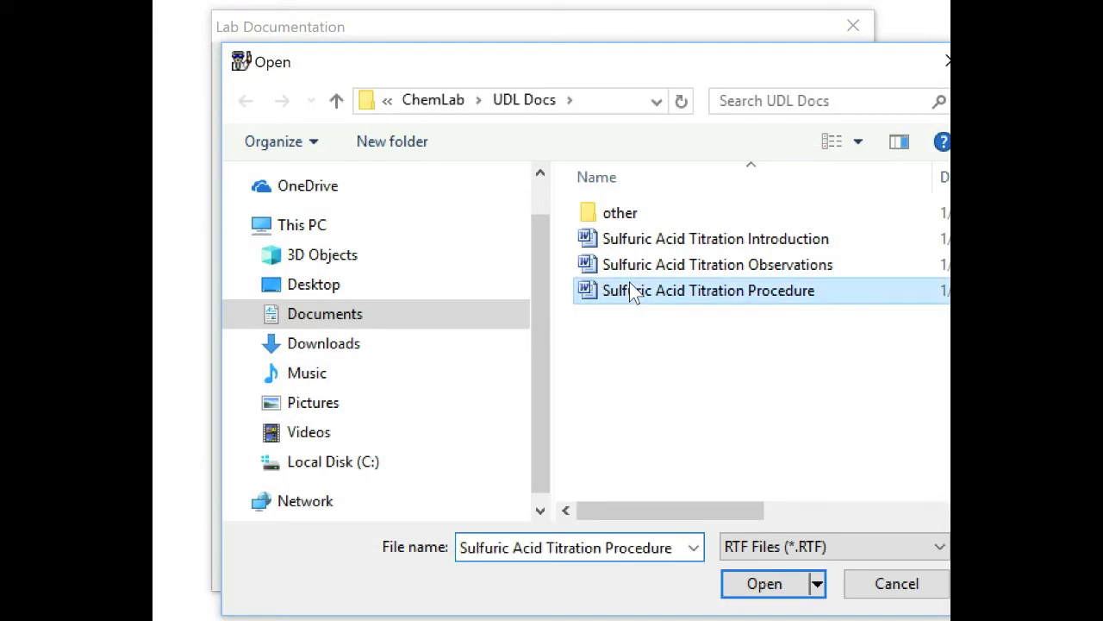
pyautogui.click(785, 586)
# Attach the Sulfuric Acid Titration Observations file as the observations document and continue to the chemicals page.
pyautogui.click(681, 229)
pyautogui.click(625, 285)
pyautogui.click(624, 266)
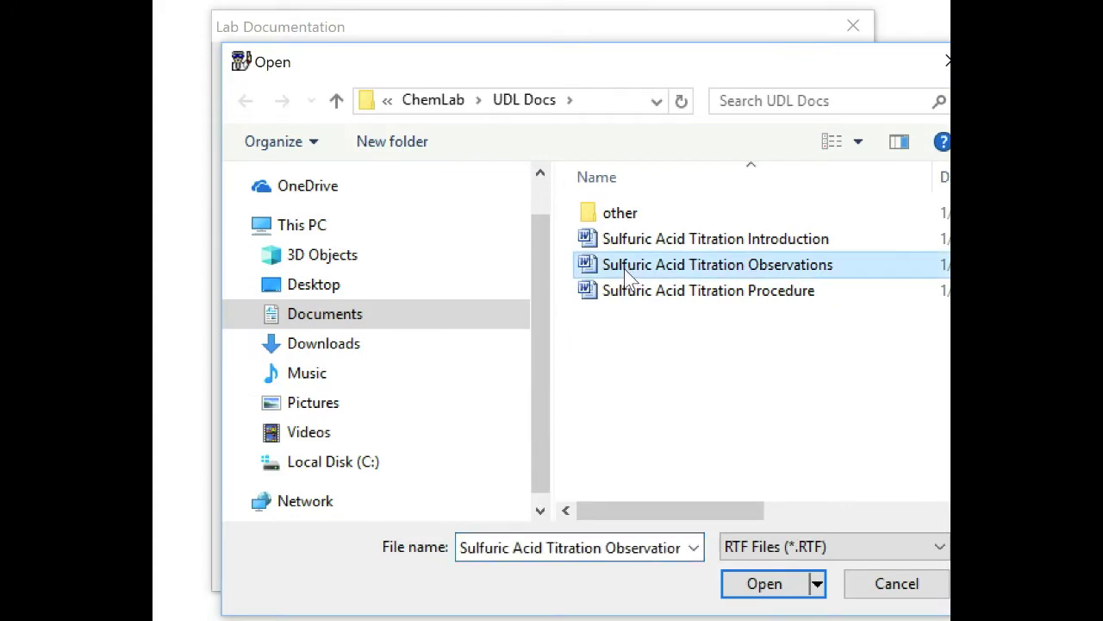
pyautogui.click(784, 583)
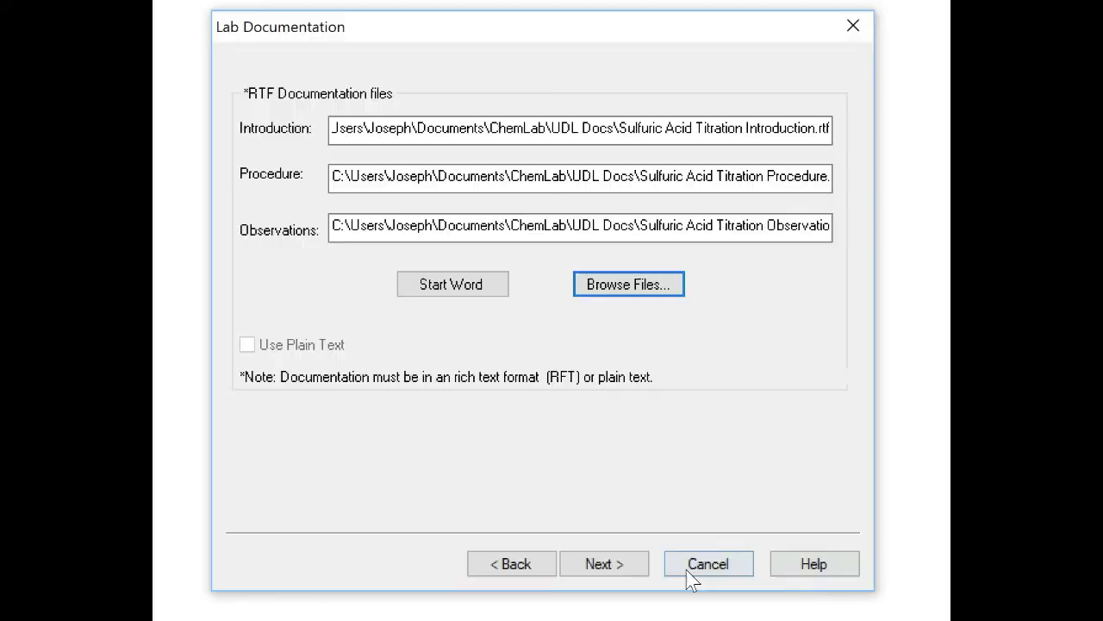
pyautogui.click(612, 558)
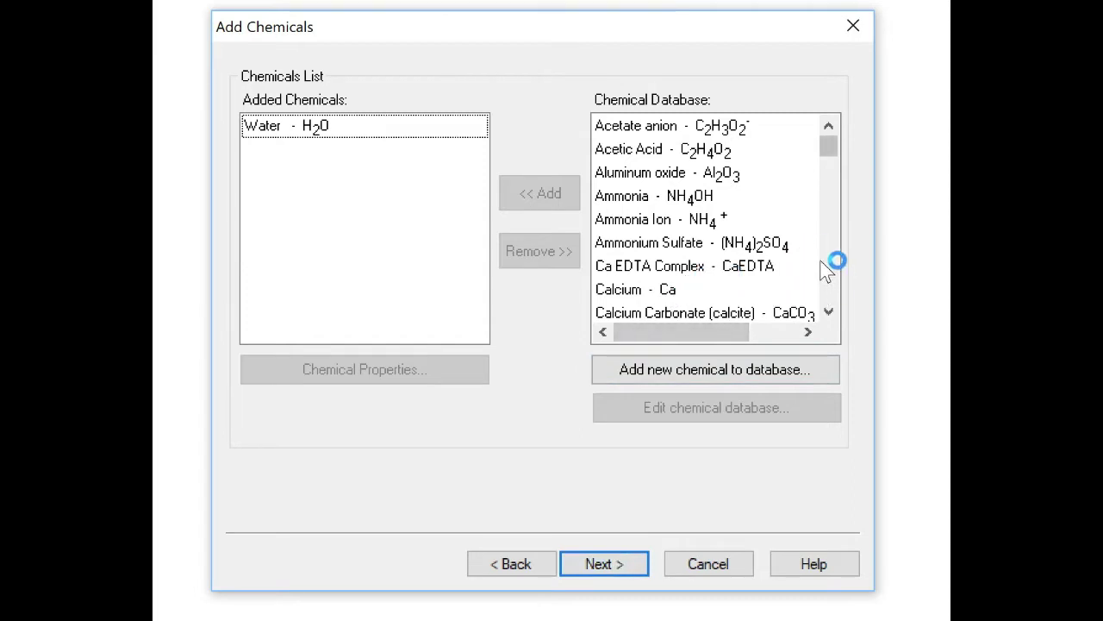
# Add Sulphuric Acid (H2SO4) from the chemical database as a stock solution with a molarity of 0.1.
pyautogui.scroll(-2, 833, 259)
pyautogui.scroll(-7, 840, 267)
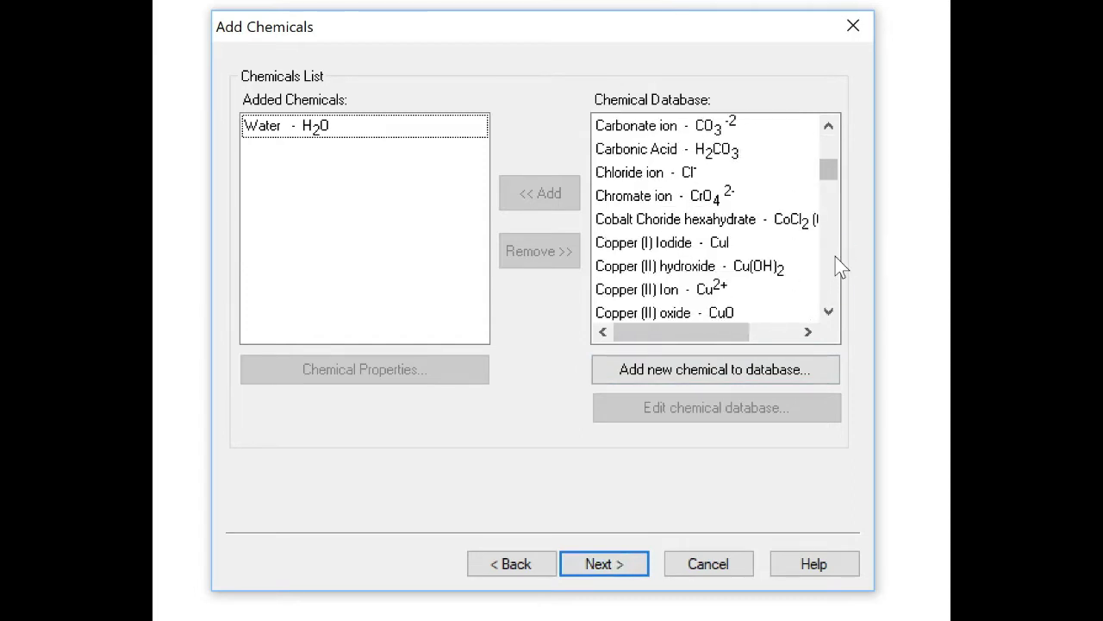
pyautogui.scroll(-5, 839, 267)
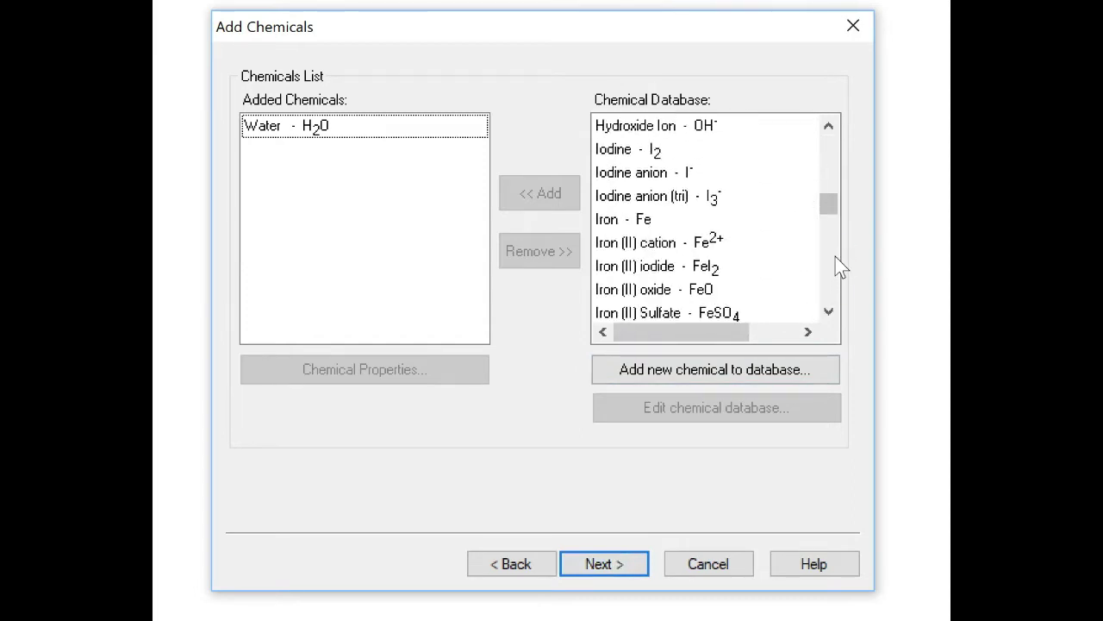
pyautogui.moveTo(828, 217); pyautogui.dragTo(831, 283)
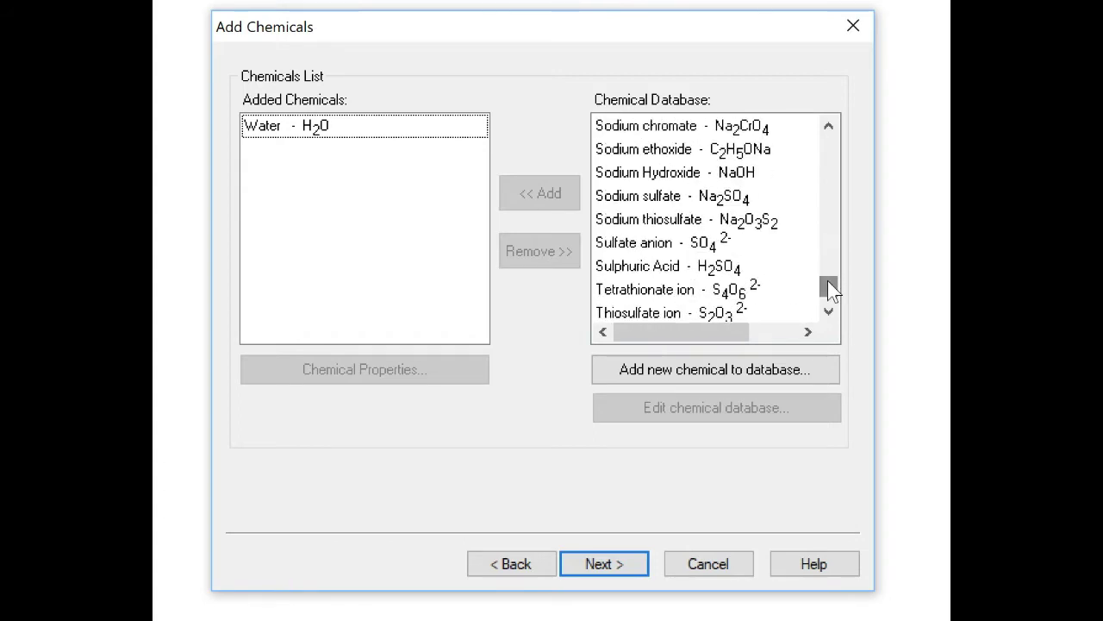
pyautogui.click(768, 268)
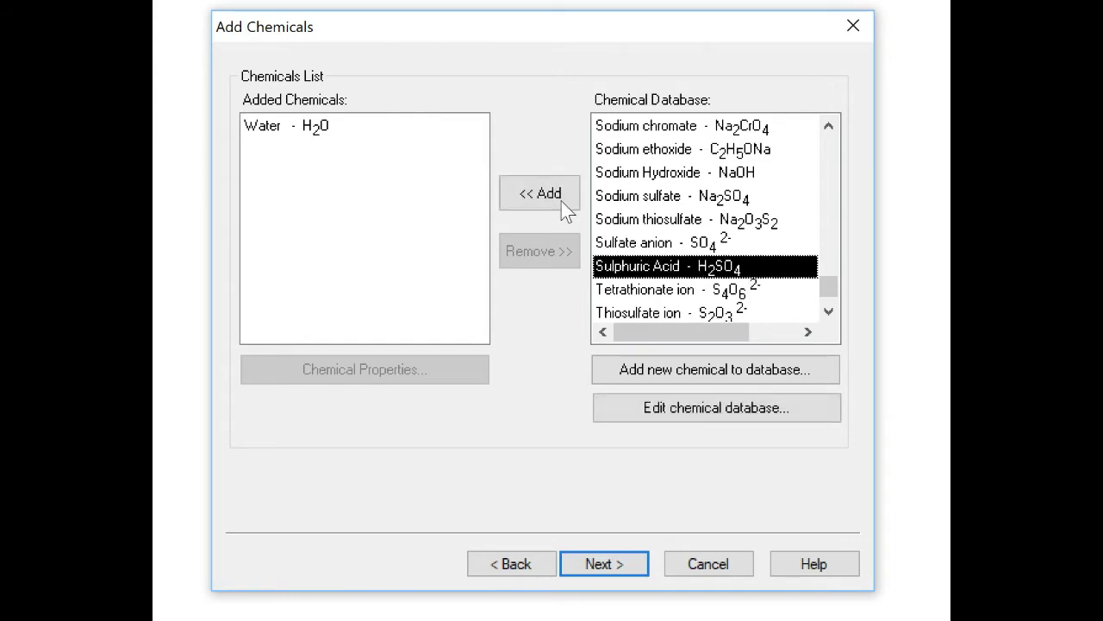
pyautogui.click(544, 195)
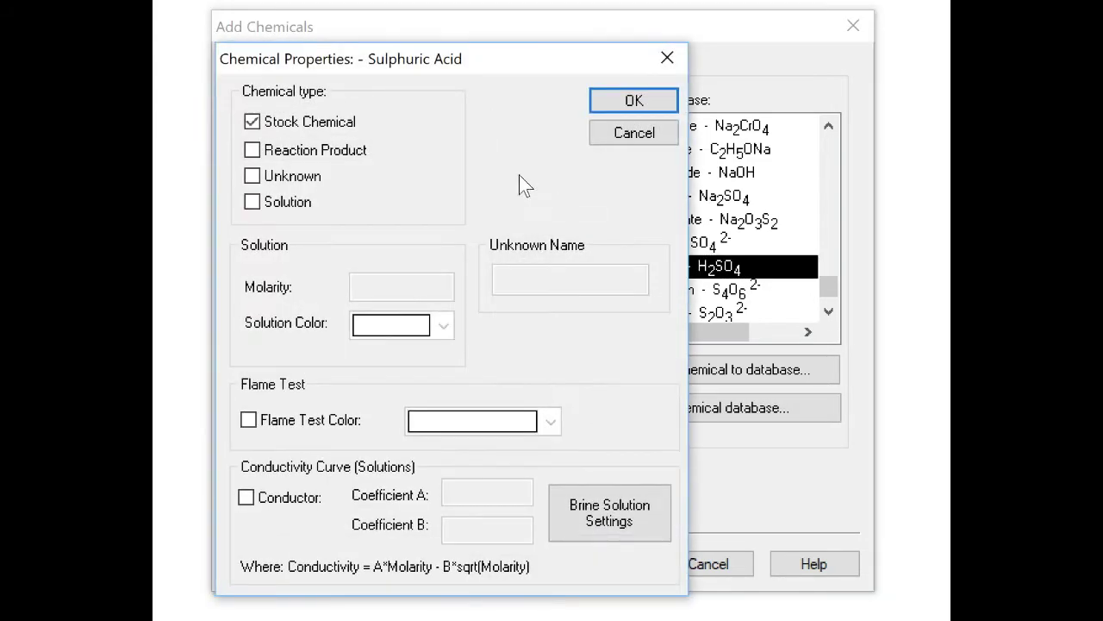
pyautogui.click(251, 201)
pyautogui.click(370, 283)
pyautogui.write('.1')
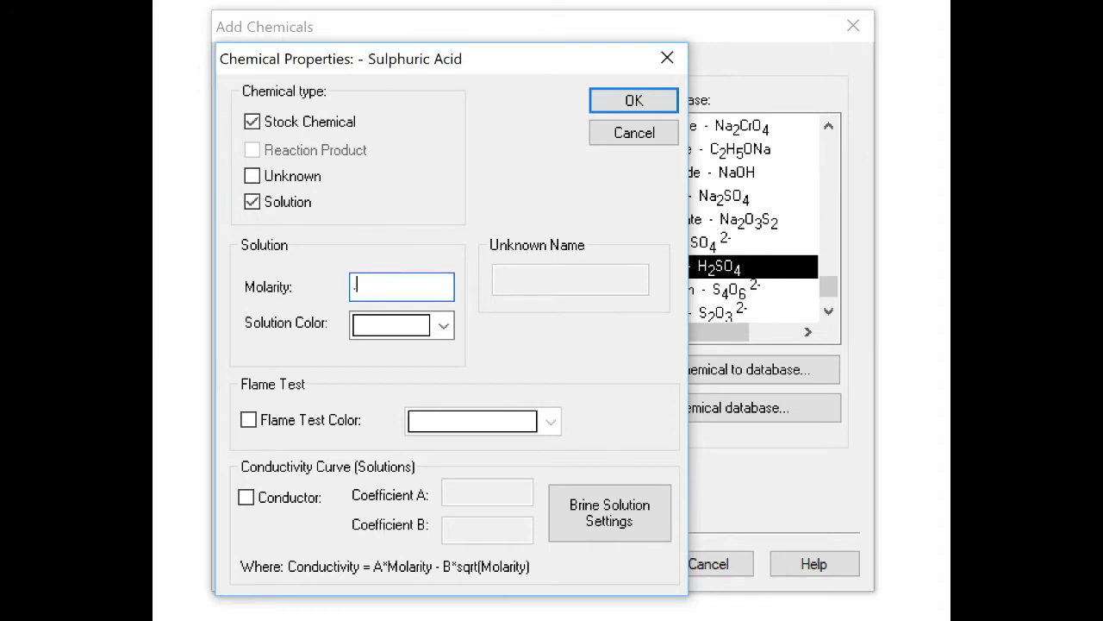
pyautogui.click(635, 102)
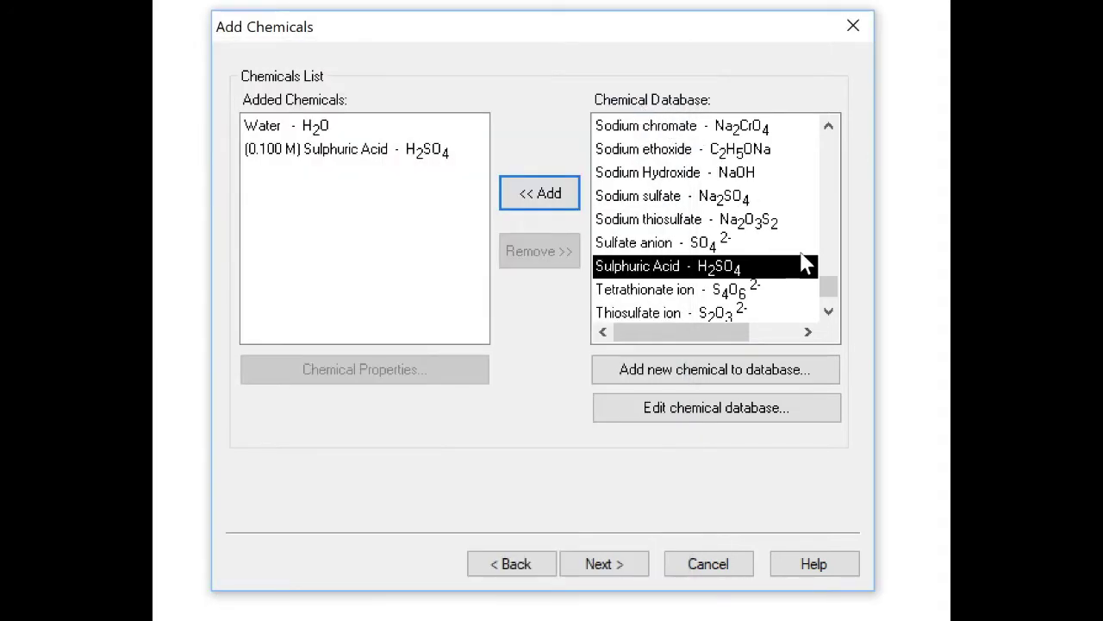
# Add Sodium Hydroxide (NaOH) from the chemical database as a stock solution with a molarity of 0.1.
pyautogui.moveTo(832, 289)
pyautogui.mouseDown()
pyautogui.moveTo(833, 259)
pyautogui.moveTo(825, 270)
pyautogui.mouseUp()
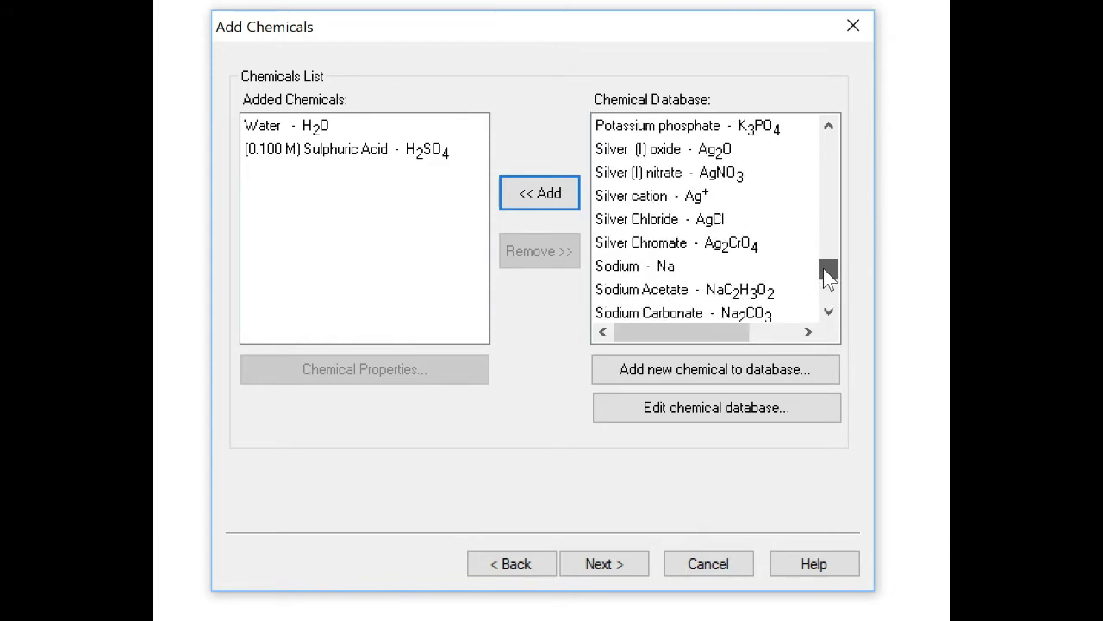
pyautogui.click(829, 311)
pyautogui.click(828, 312)
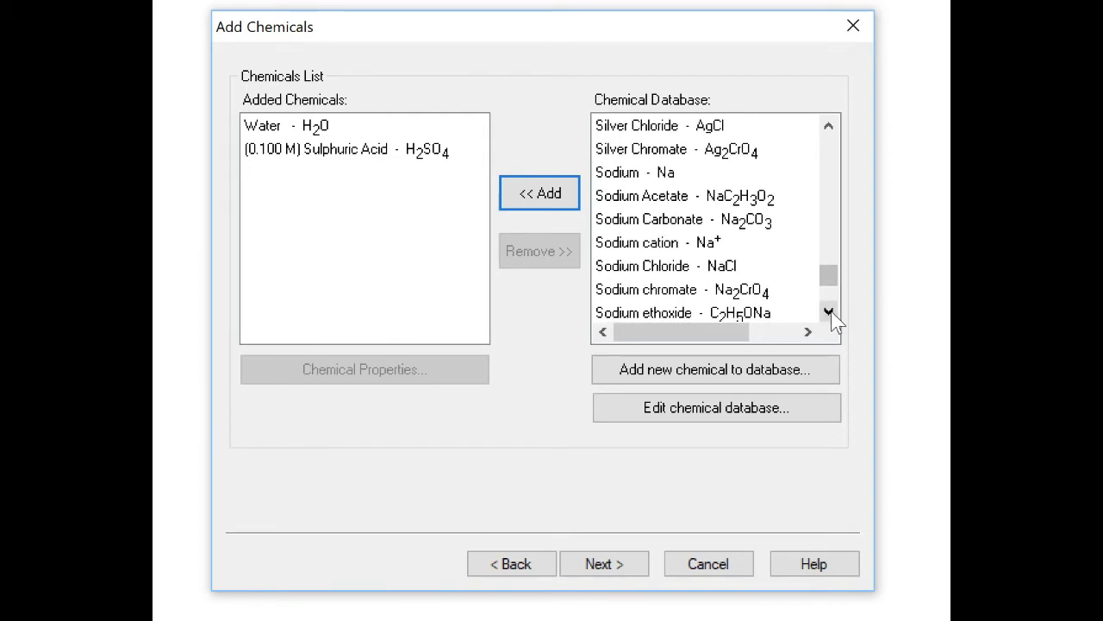
pyautogui.click(828, 312)
pyautogui.moveTo(795, 316); pyautogui.dragTo(793, 321)
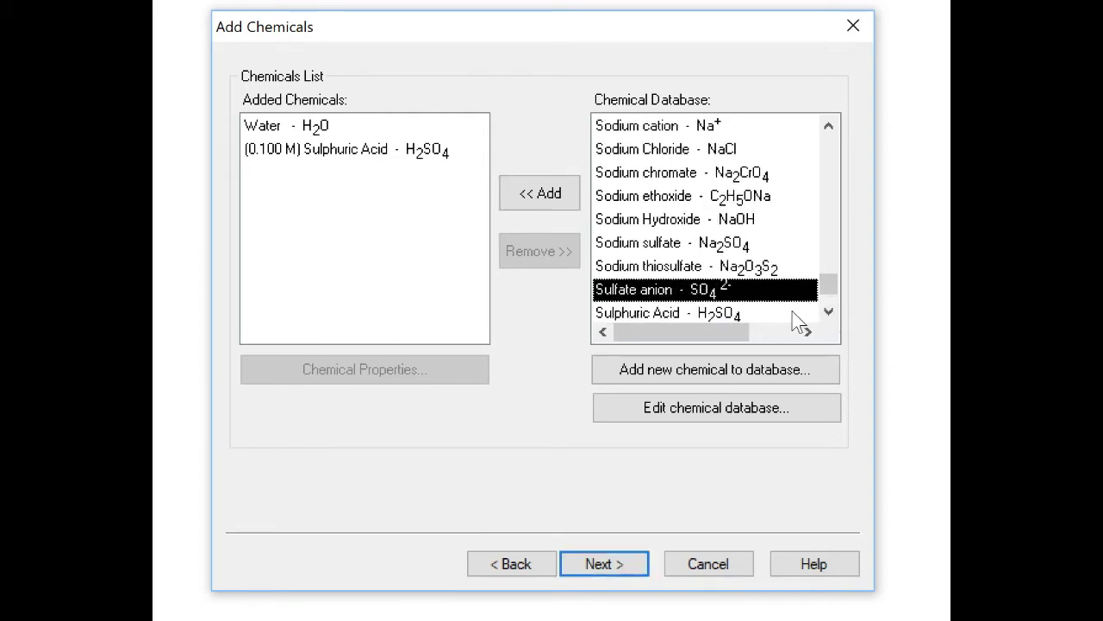
pyautogui.click(763, 226)
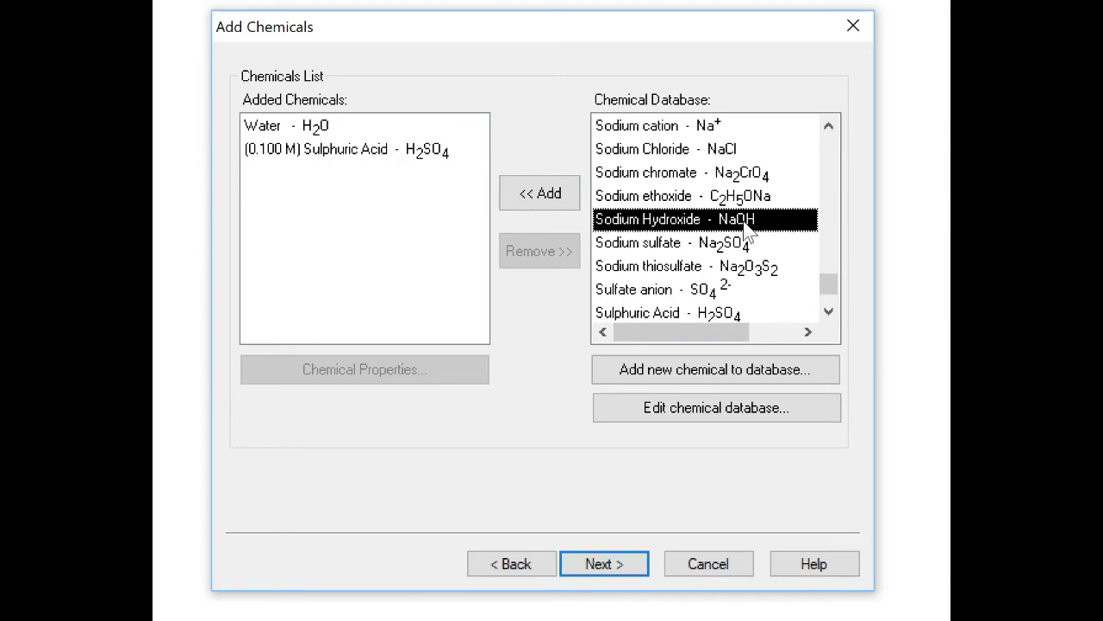
pyautogui.click(527, 190)
pyautogui.click(269, 202)
pyautogui.click(362, 285)
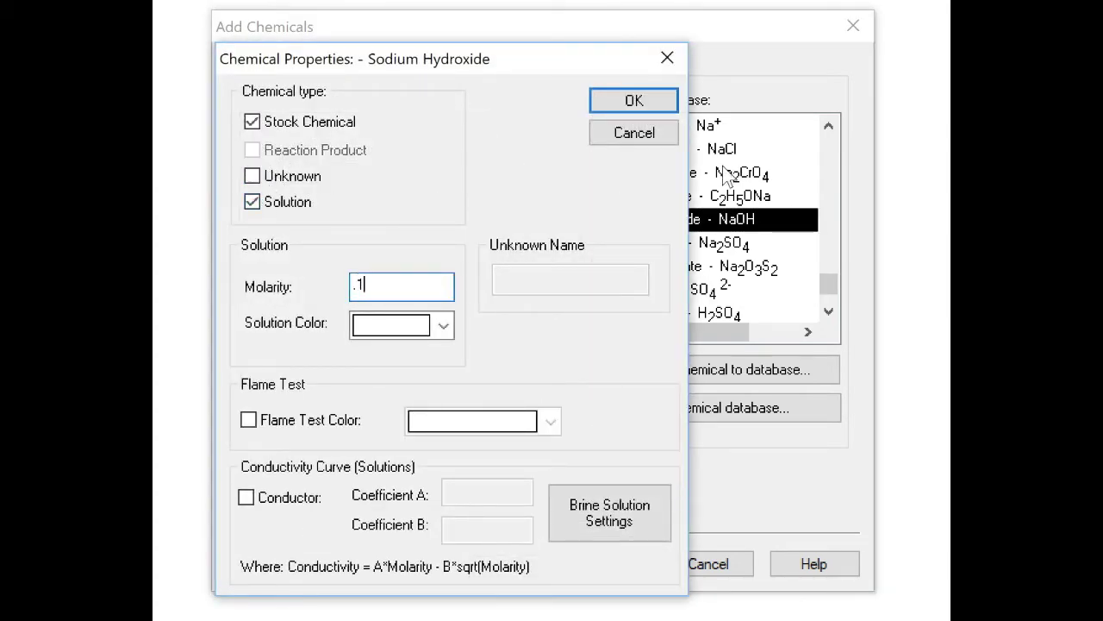
pyautogui.click(664, 102)
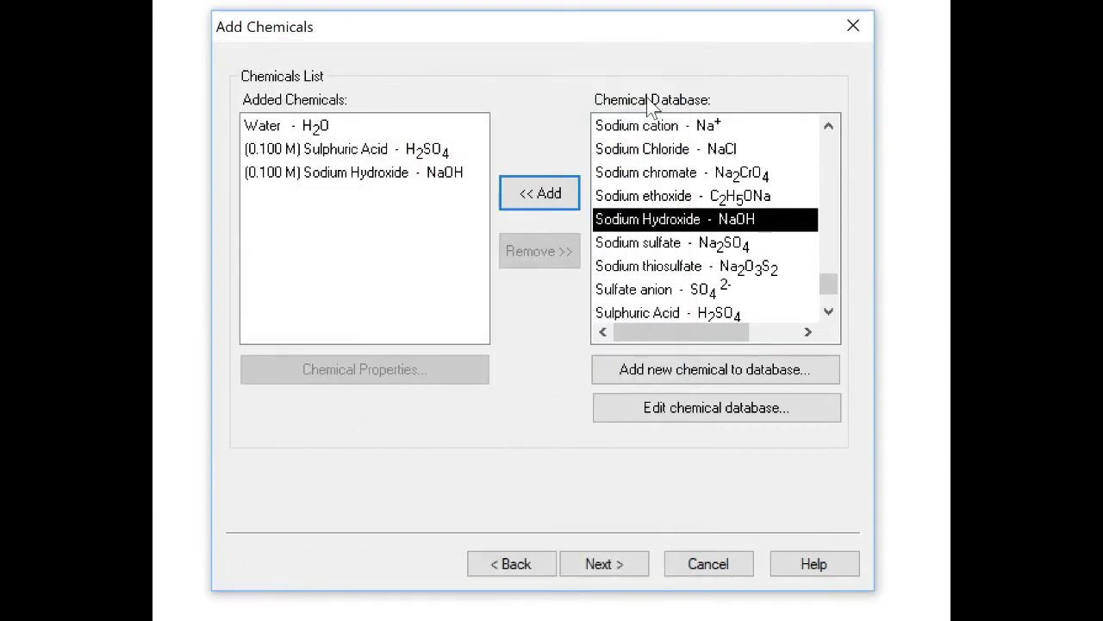
# Add the Sodium cation (Na+) to the lab as a reaction product instead of a stock chemical.
pyautogui.click(698, 136)
pyautogui.click(568, 195)
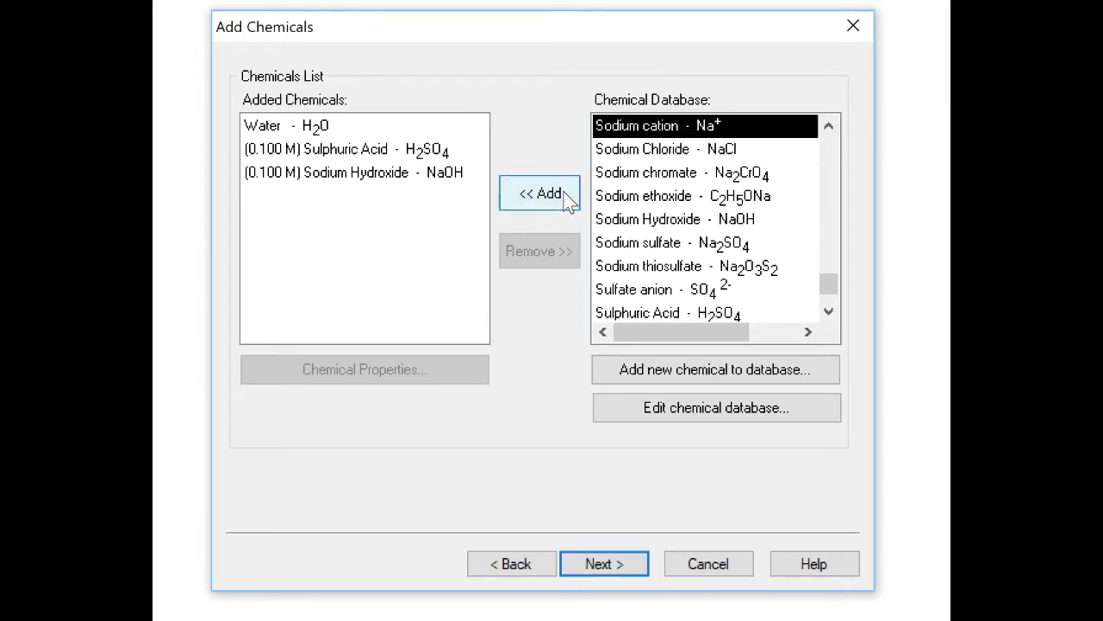
pyautogui.click(349, 151)
pyautogui.click(349, 121)
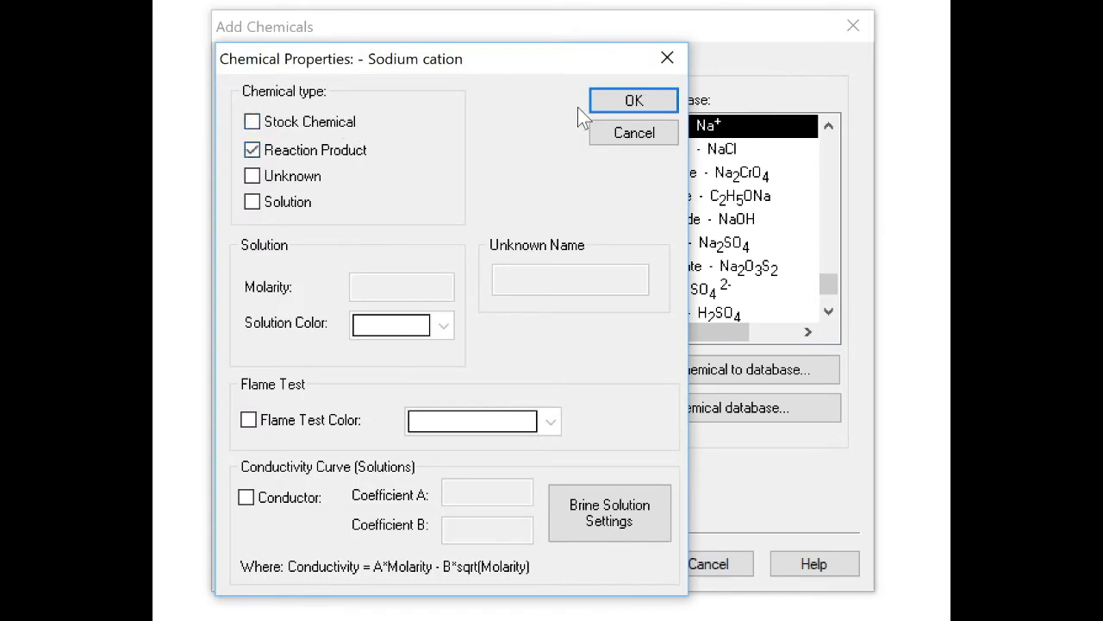
pyautogui.click(617, 102)
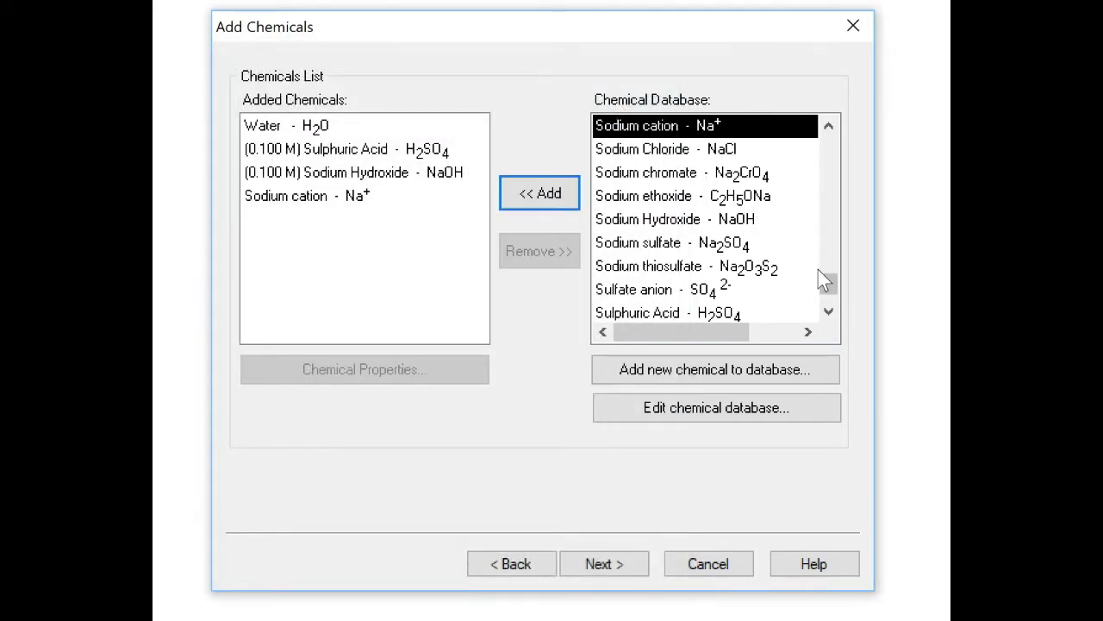
# Add the Hydrogen Ion (H+) from the chemical database to the lab as a reaction product.
pyautogui.scroll(1, 825, 278)
pyautogui.moveTo(828, 278); pyautogui.dragTo(821, 196)
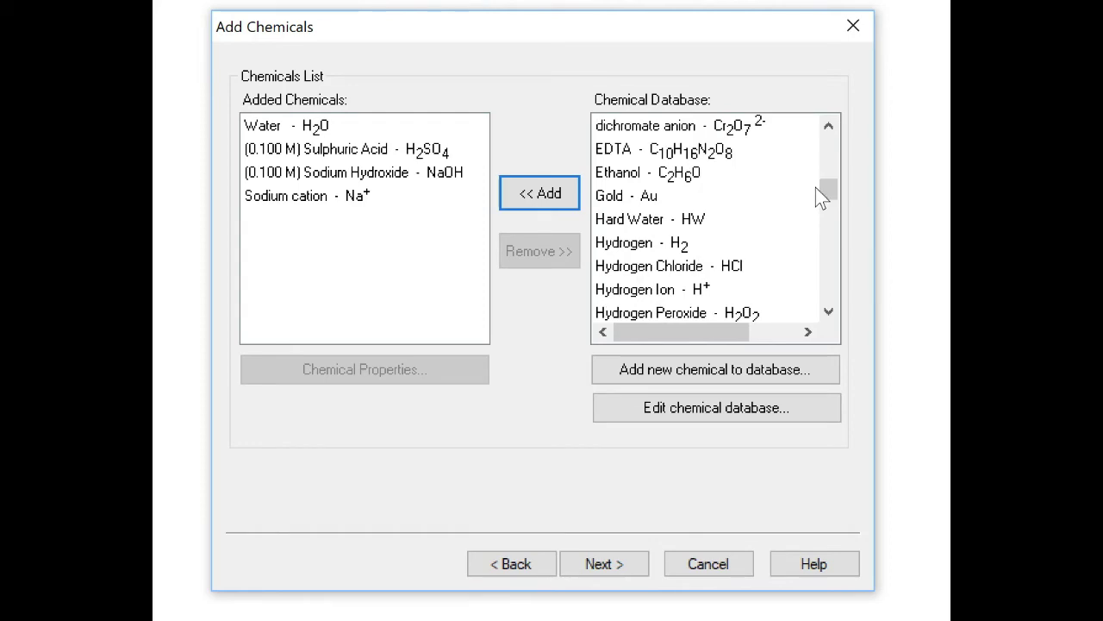
pyautogui.click(715, 290)
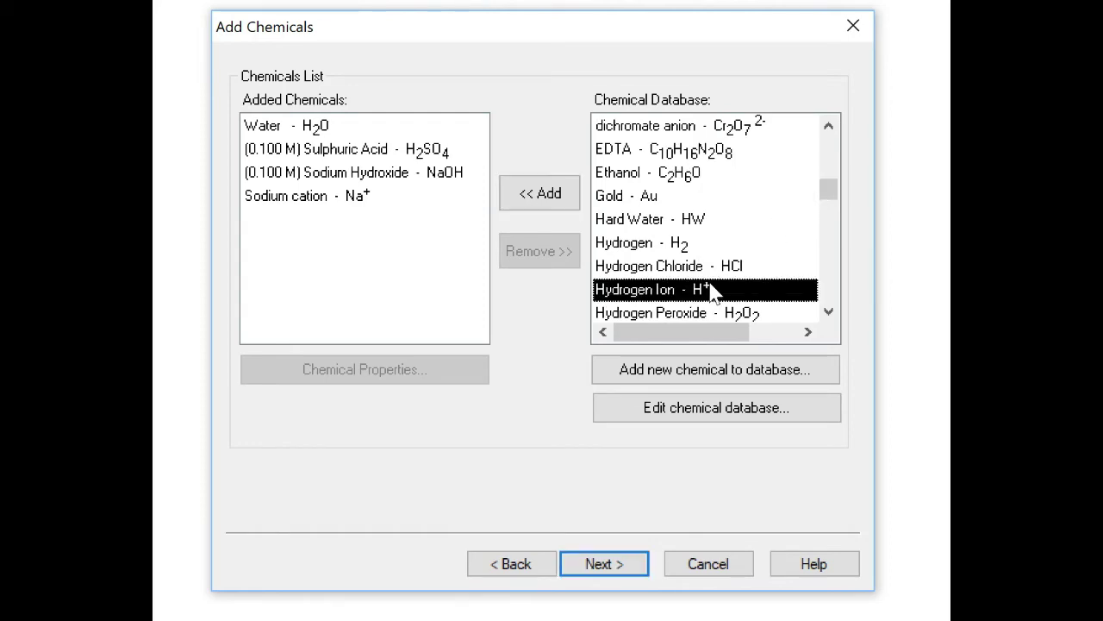
pyautogui.click(543, 195)
pyautogui.click(308, 153)
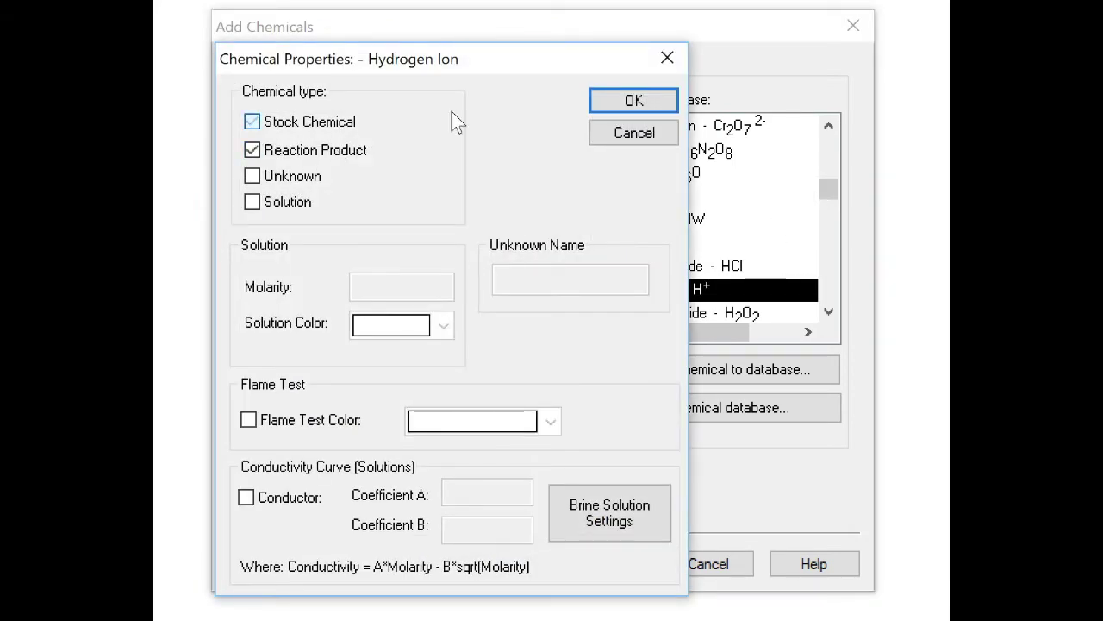
pyautogui.click(634, 101)
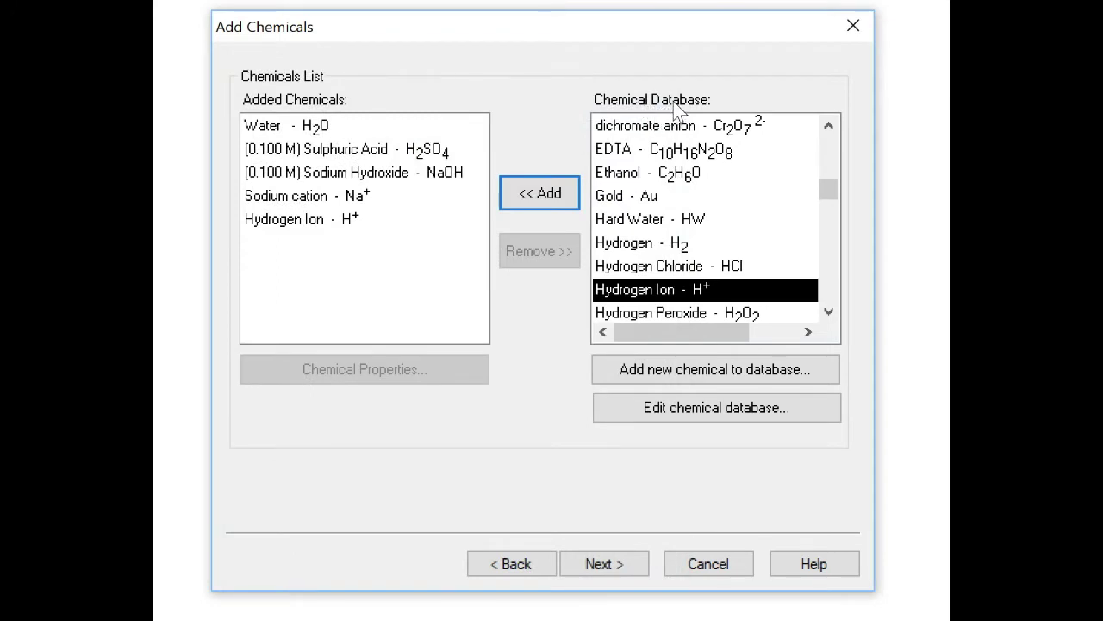
# Add the Hydroxide Ion (OH-) from the chemical database to the lab as a reaction product.
pyautogui.click(828, 312)
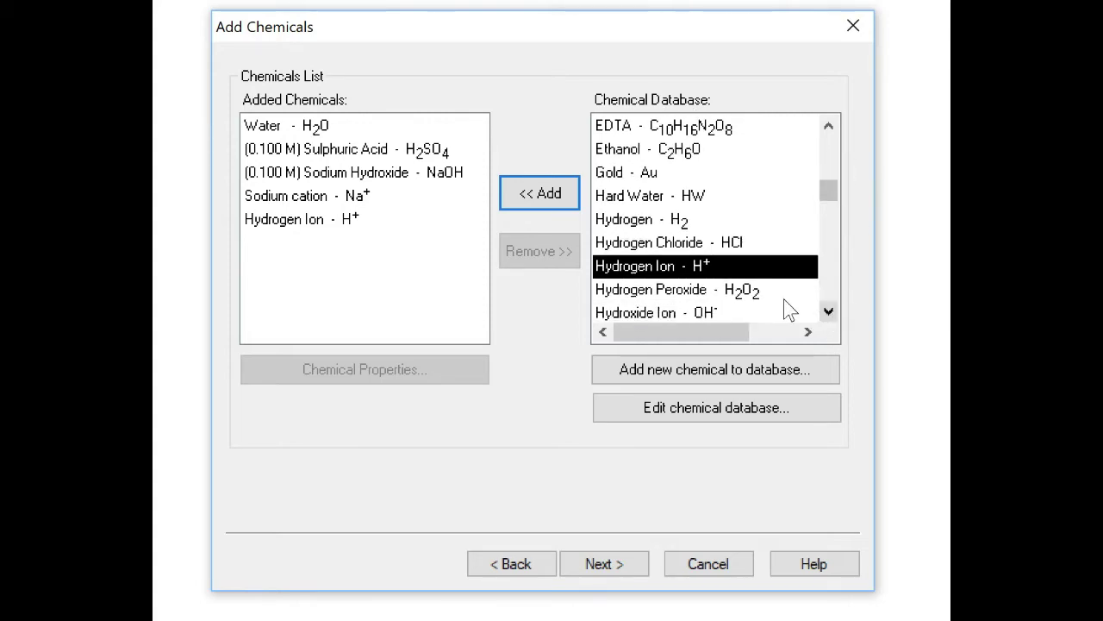
pyautogui.click(770, 313)
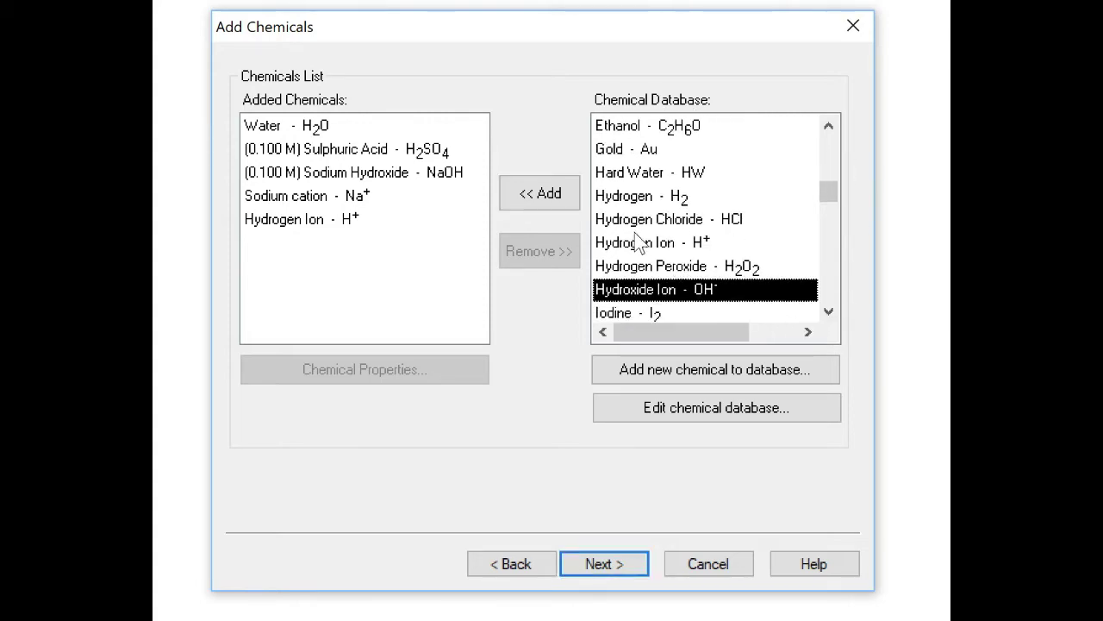
pyautogui.click(543, 194)
pyautogui.click(289, 149)
pyautogui.click(612, 104)
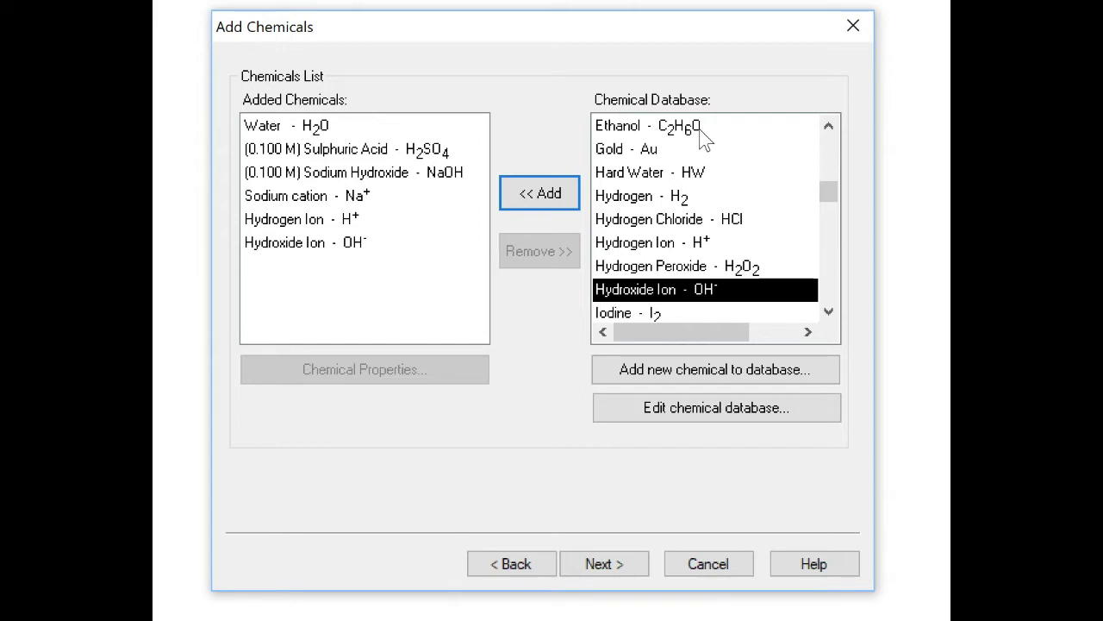
# Add the Sulfate anion (SO4 2-) from the chemical database to the lab as a reaction product.
pyautogui.moveTo(829, 314); pyautogui.dragTo(827, 309)
pyautogui.scroll(-2, 827, 286)
pyautogui.scroll(-7, 826, 286)
pyautogui.scroll(-3, 827, 286)
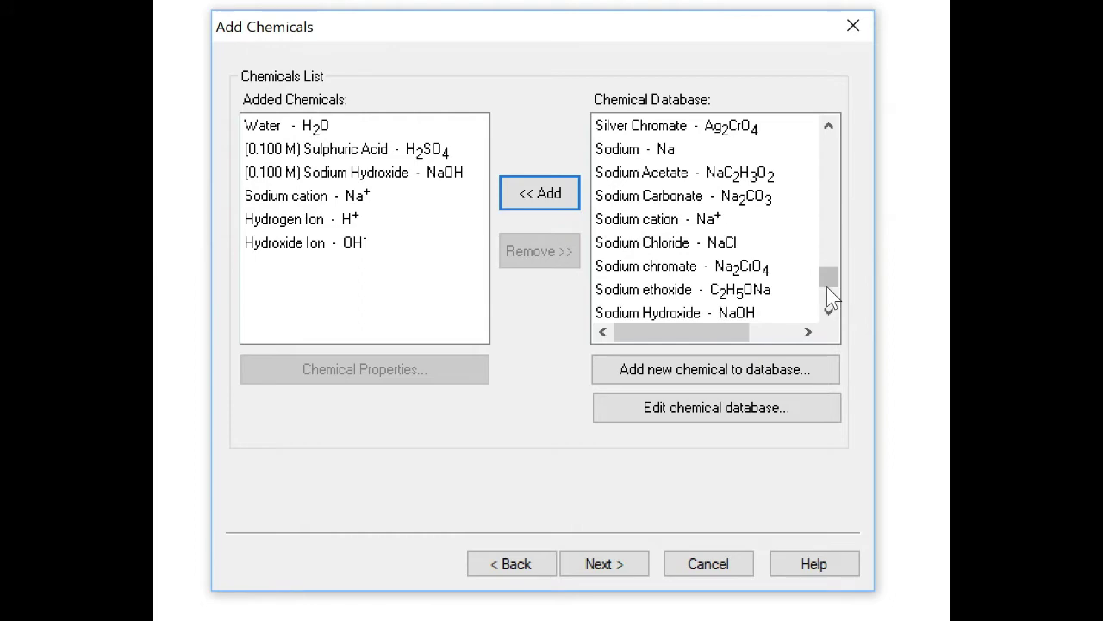
pyautogui.scroll(-2, 827, 286)
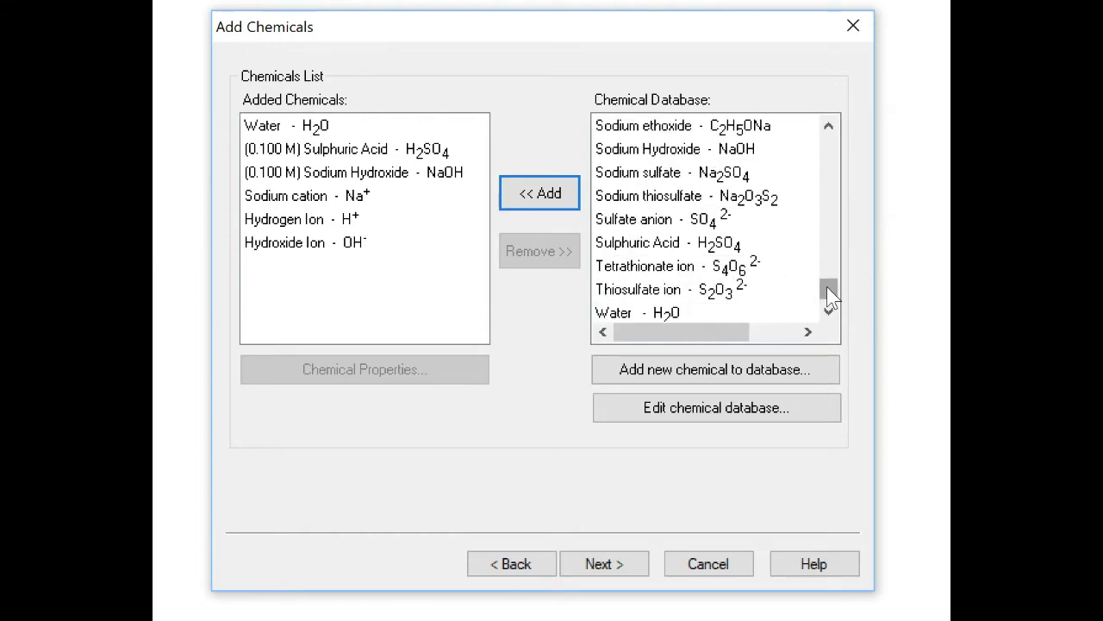
pyautogui.click(700, 220)
pyautogui.click(522, 193)
pyautogui.click(308, 153)
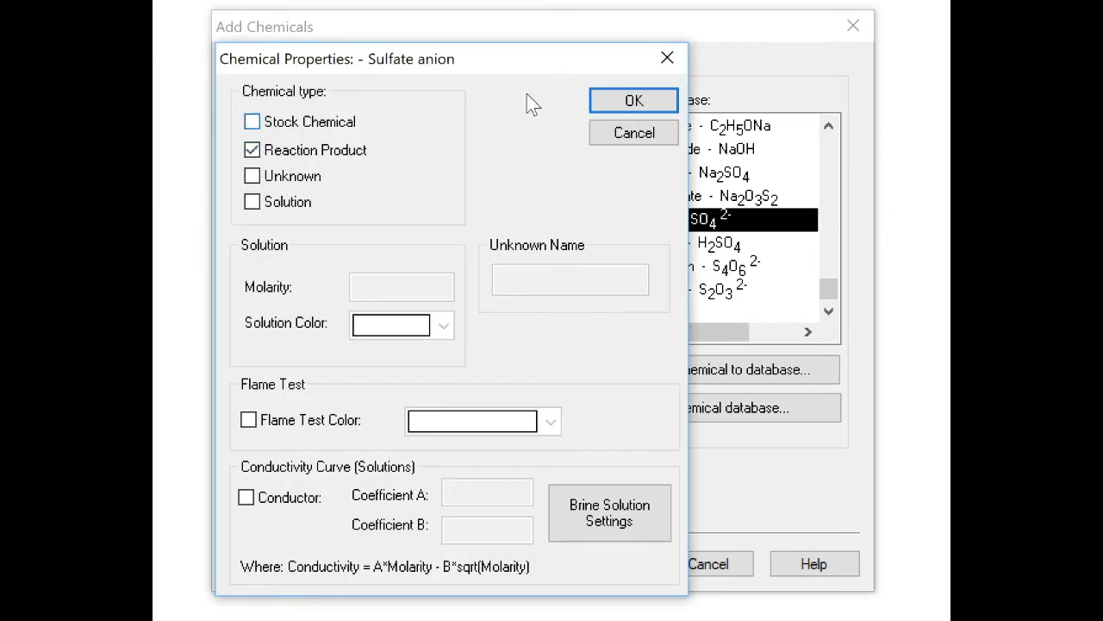
pyautogui.click(612, 102)
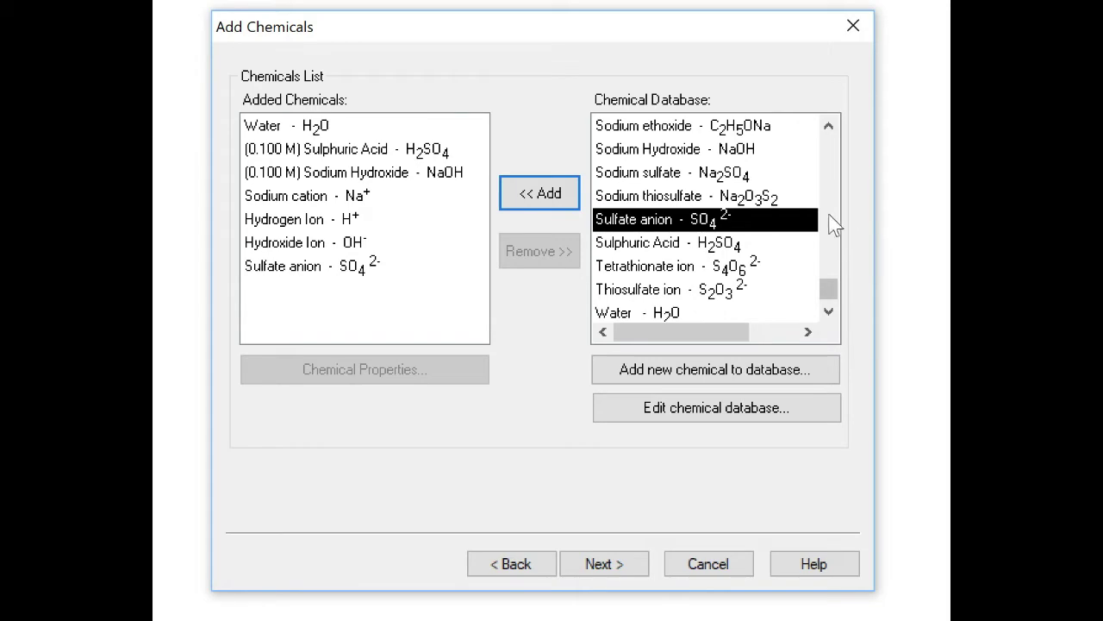
# Add Sodium sulfate (Na2SO4) from the chemical database as a reaction product instead of a stock chemical.
pyautogui.click(751, 175)
pyautogui.click(543, 195)
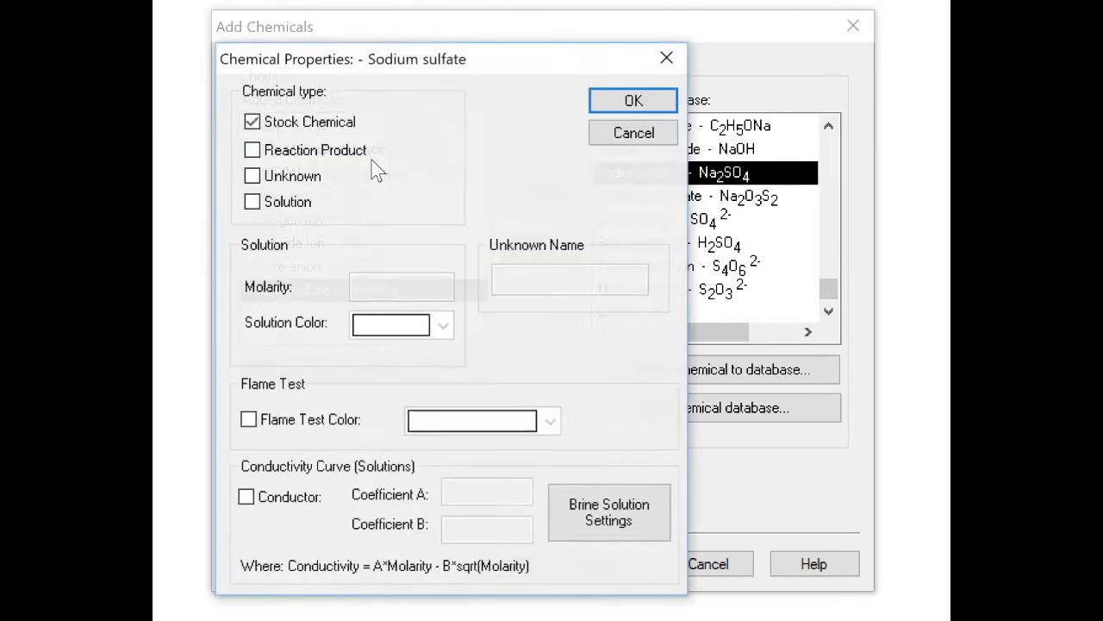
pyautogui.click(252, 122)
pyautogui.click(251, 150)
pyautogui.click(632, 101)
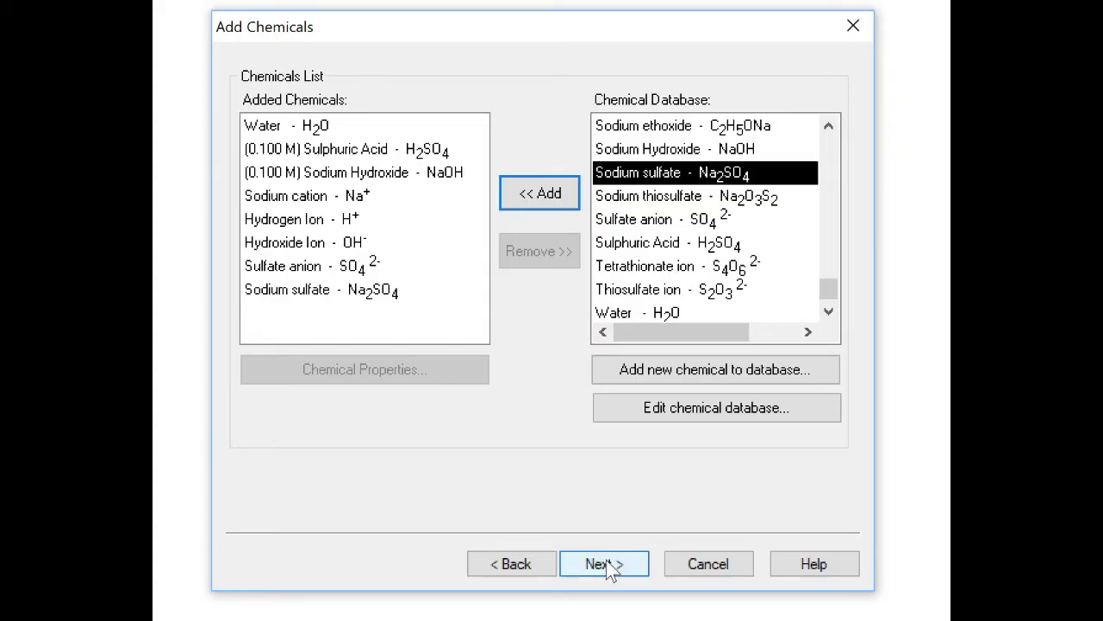
# Proceed to the lab's reactions and create an instantaneous reaction named "dissociation of NaOH".
pyautogui.click(606, 561)
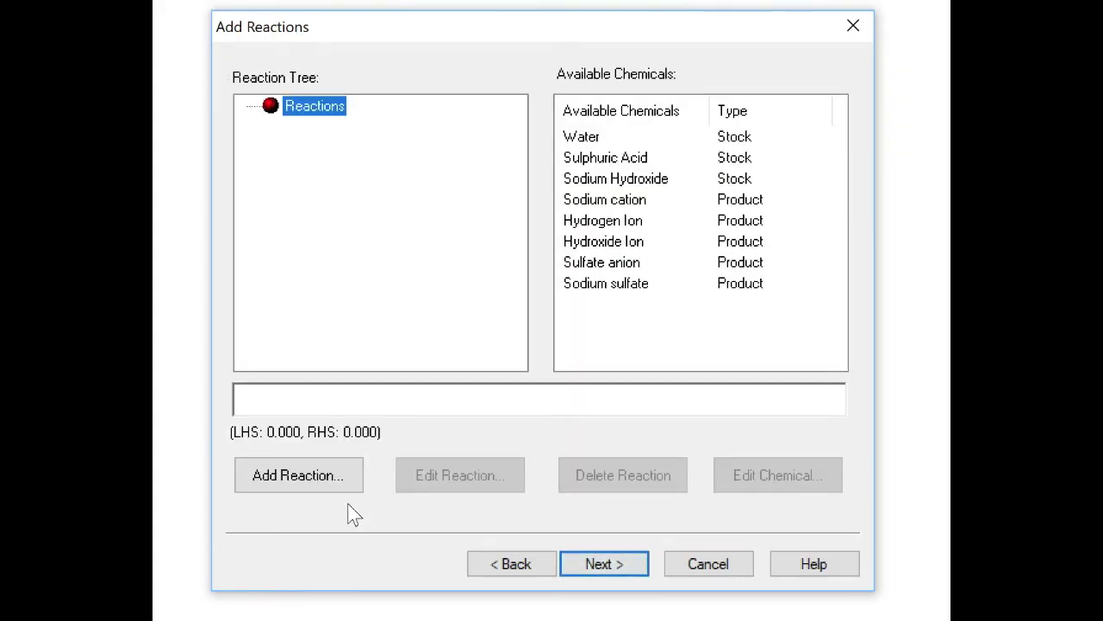
pyautogui.click(332, 481)
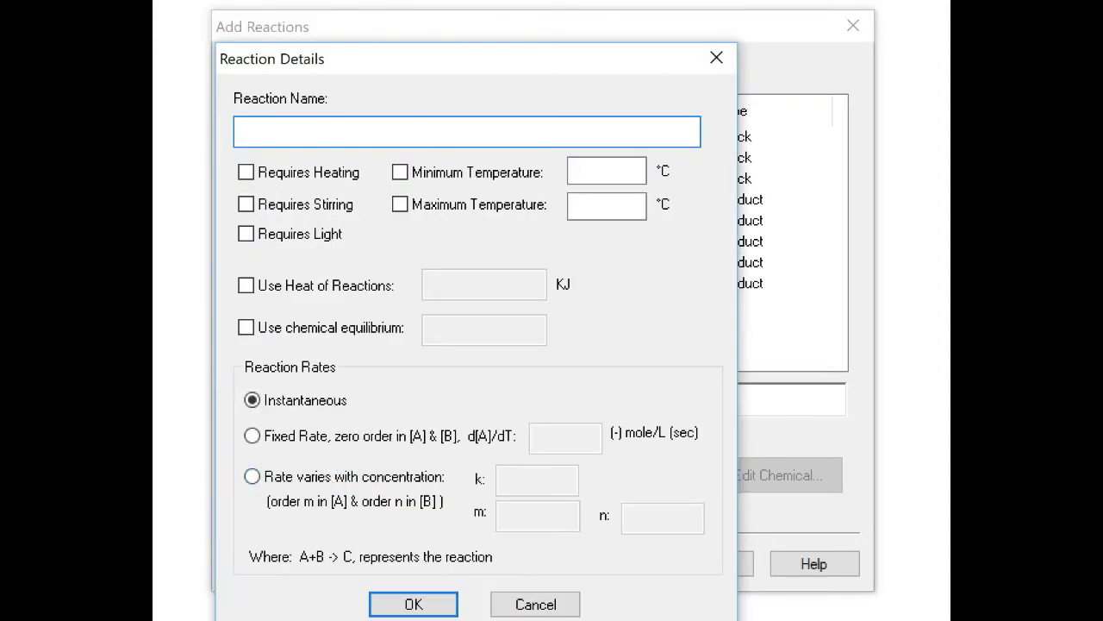
pyautogui.write('dissoca')
pyautogui.press('BackSpace')
pyautogui.write('iation od')
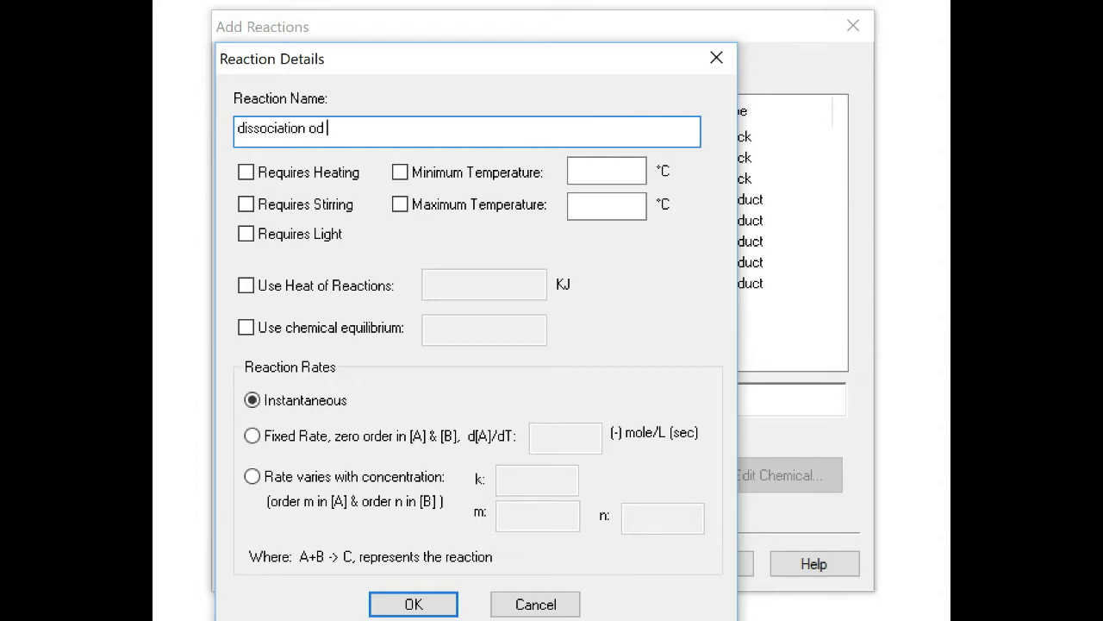
pyautogui.press('BackSpace')
pyautogui.press('BackSpace')
pyautogui.write('f NaOH')
pyautogui.moveTo(527, 50); pyautogui.dragTo(530, 28)
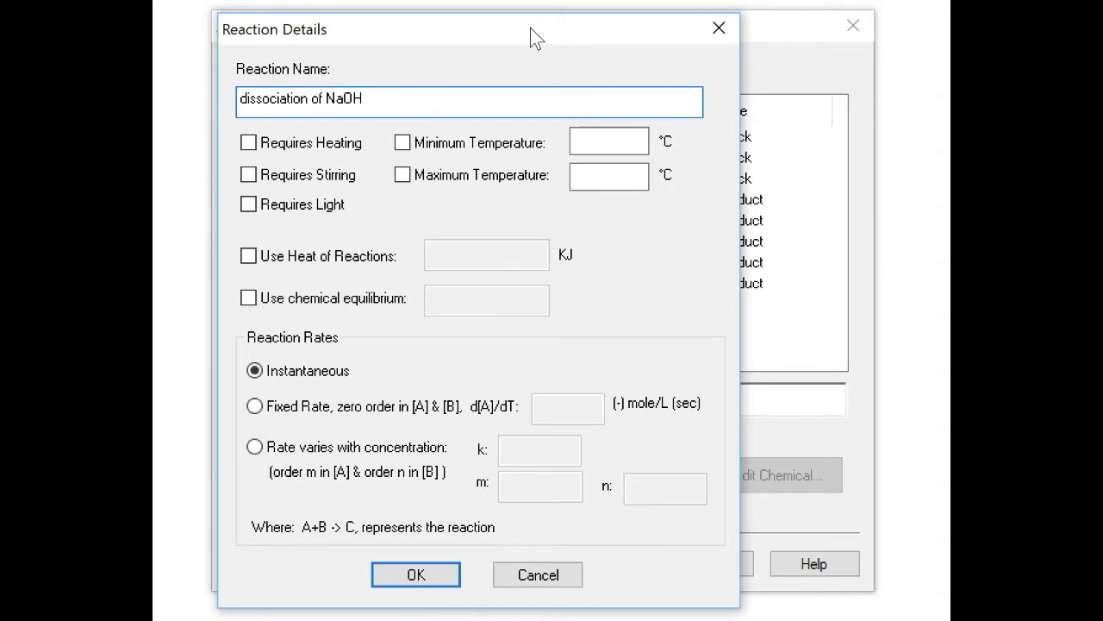
pyautogui.click(442, 574)
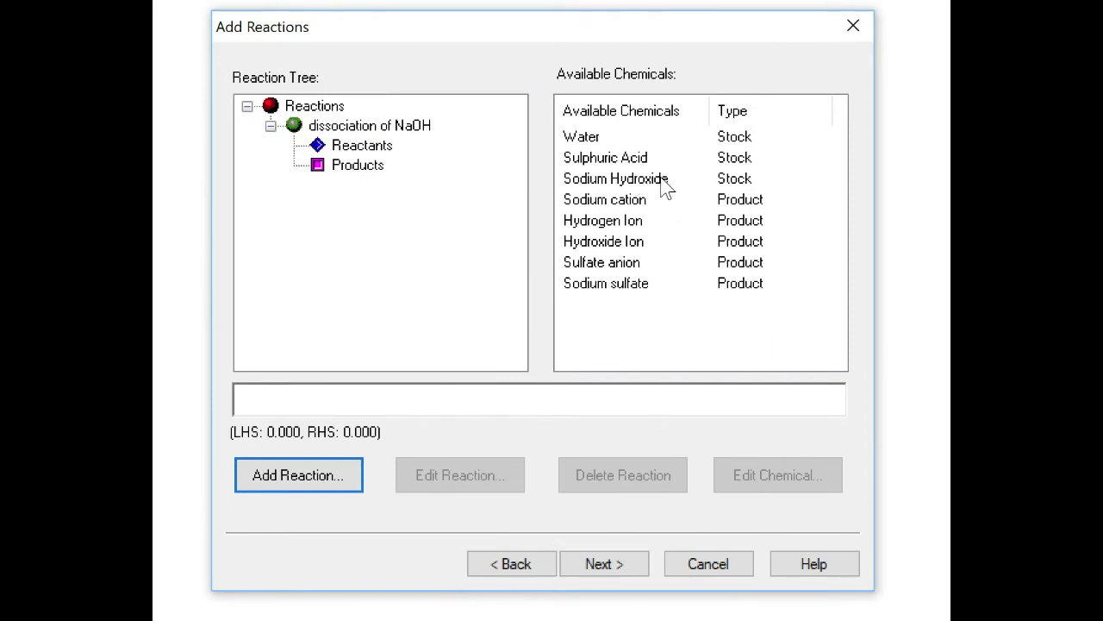
# Assign Sodium Hydroxide as the reactant of the NaOH dissociation with a coefficient of 1, in solution.
pyautogui.click(664, 186)
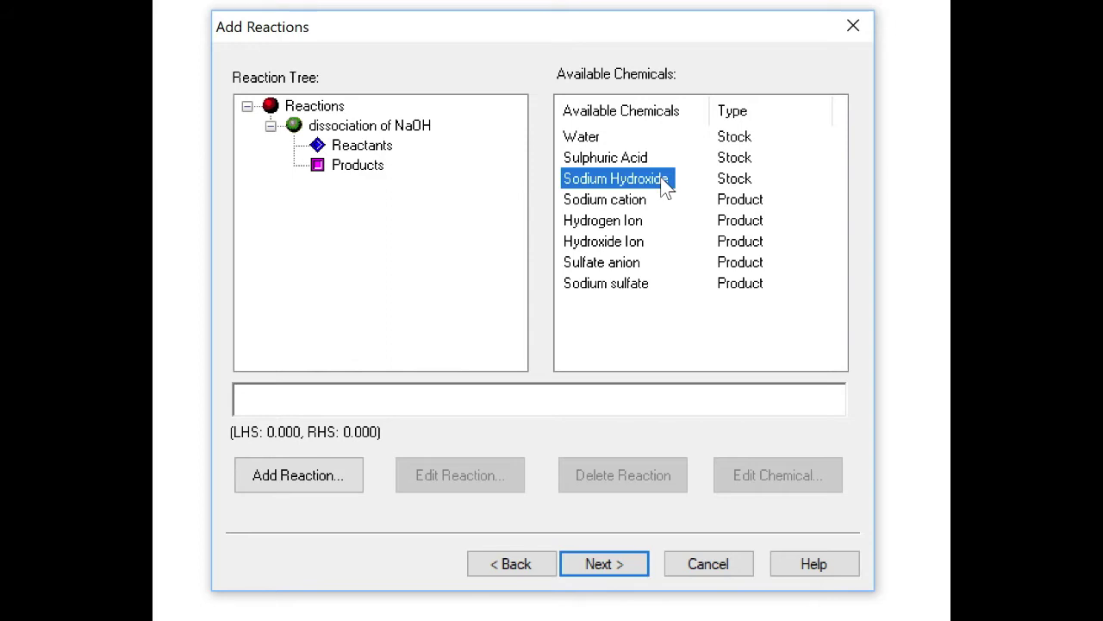
pyautogui.moveTo(655, 177); pyautogui.dragTo(366, 143)
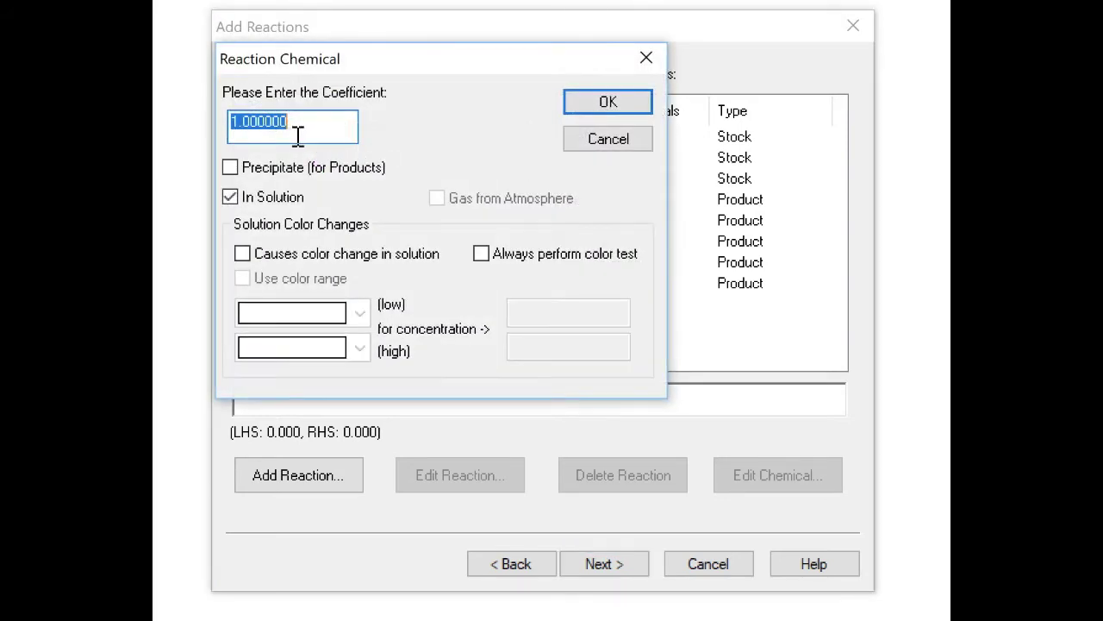
pyautogui.click(619, 104)
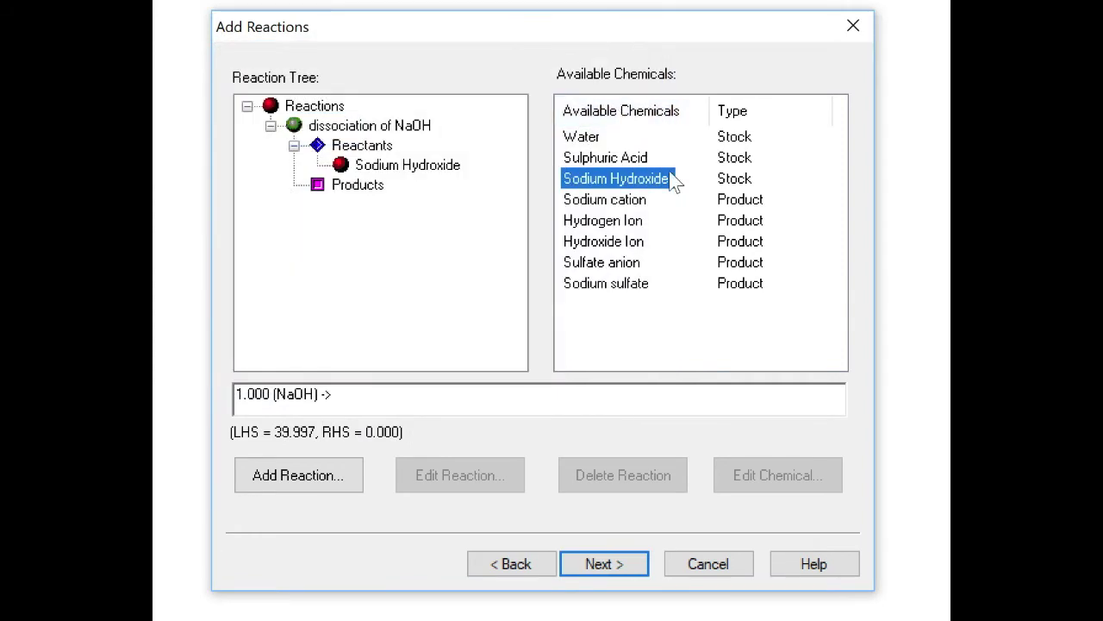
# Add the Sodium cation and the Hydroxide Ion as products of the NaOH dissociation, each with a coefficient of 1.
pyautogui.click(630, 266)
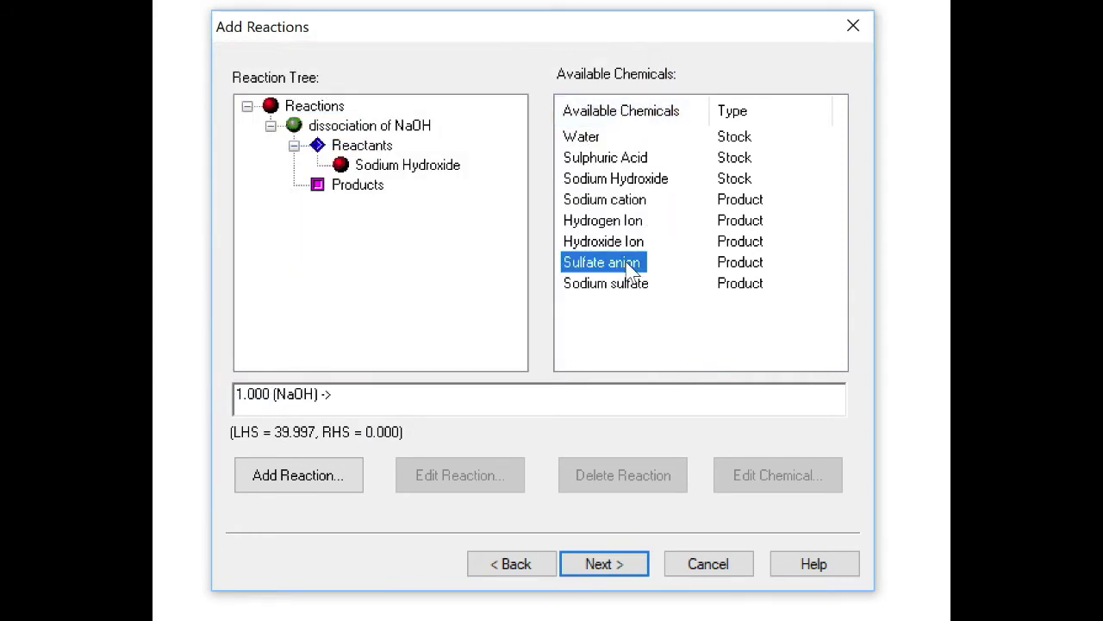
pyautogui.moveTo(612, 202); pyautogui.dragTo(366, 188)
pyautogui.click(587, 109)
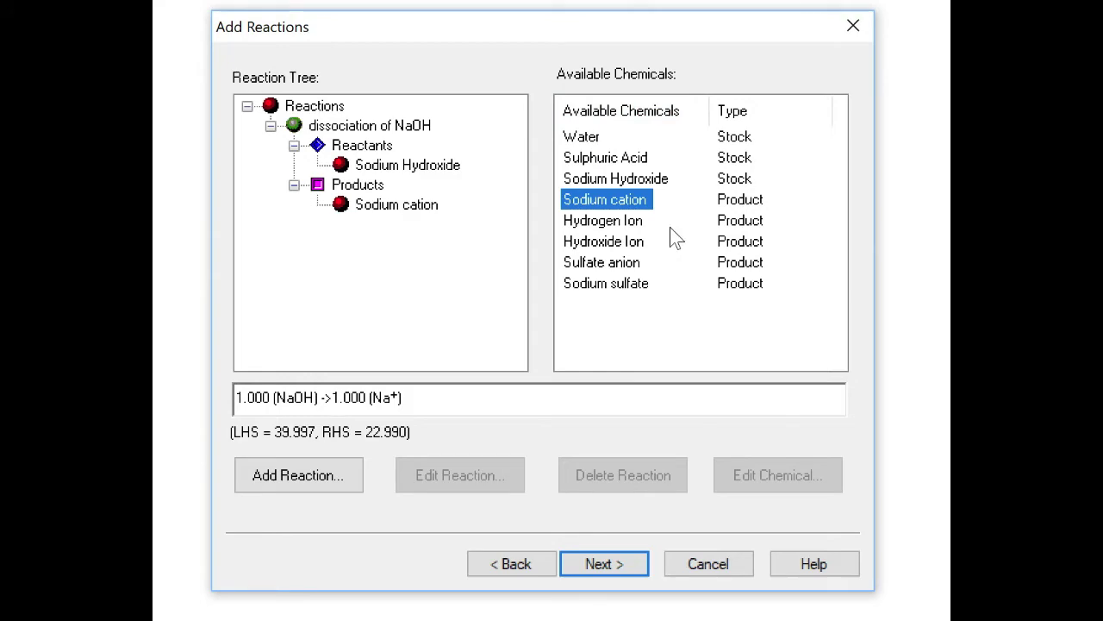
pyautogui.click(625, 245)
pyautogui.moveTo(628, 250); pyautogui.dragTo(358, 185)
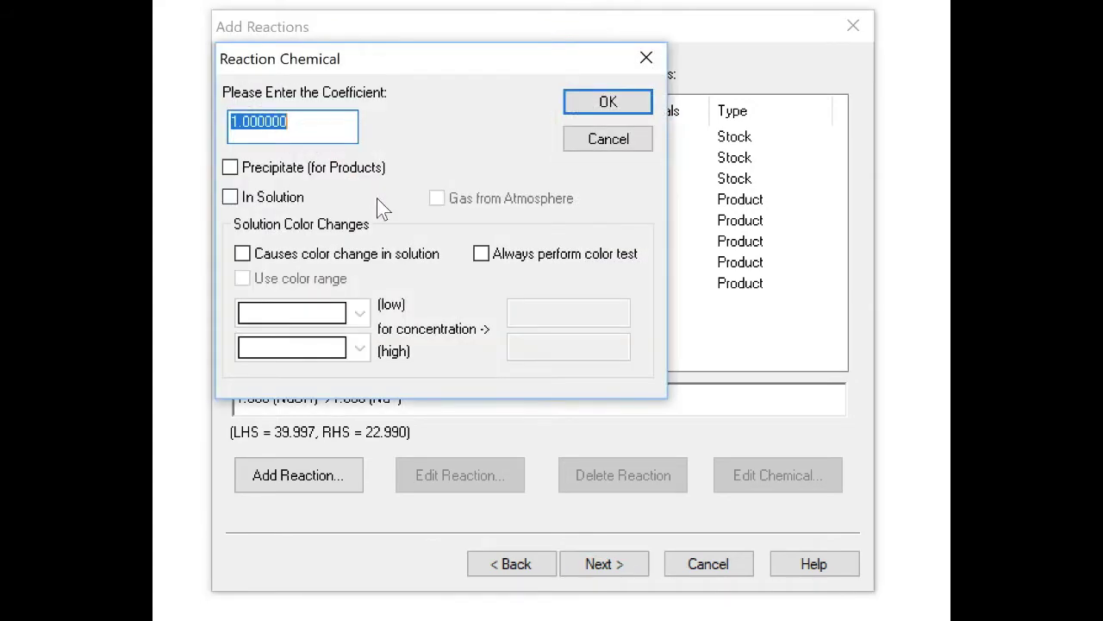
pyautogui.click(609, 101)
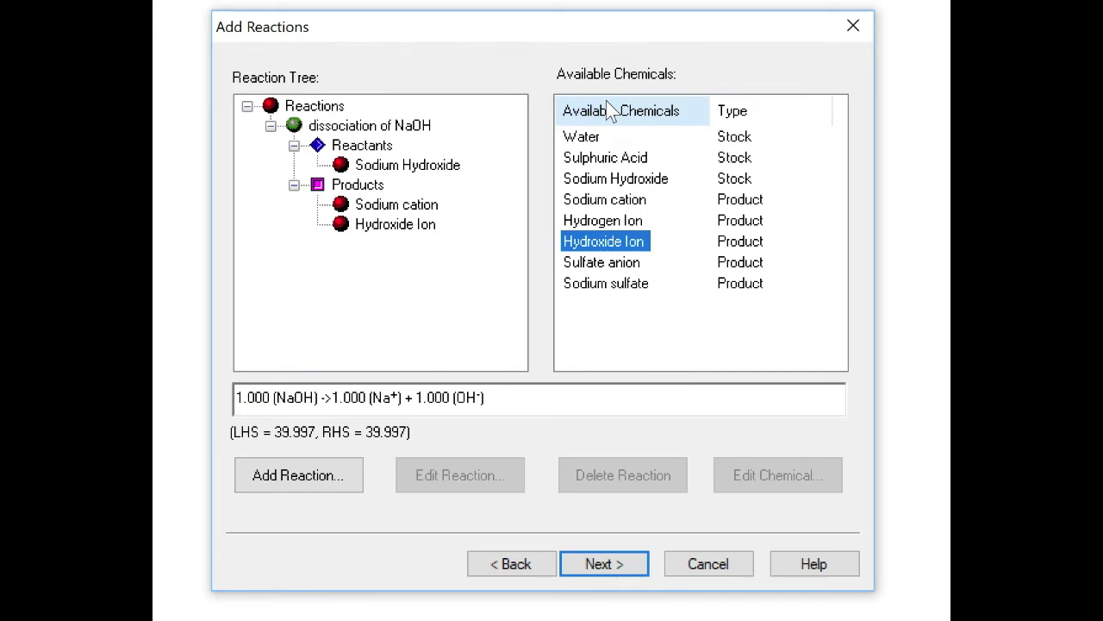
# Create a second instantaneous reaction named "dissociation of Sulfuric Acid".
pyautogui.click(311, 110)
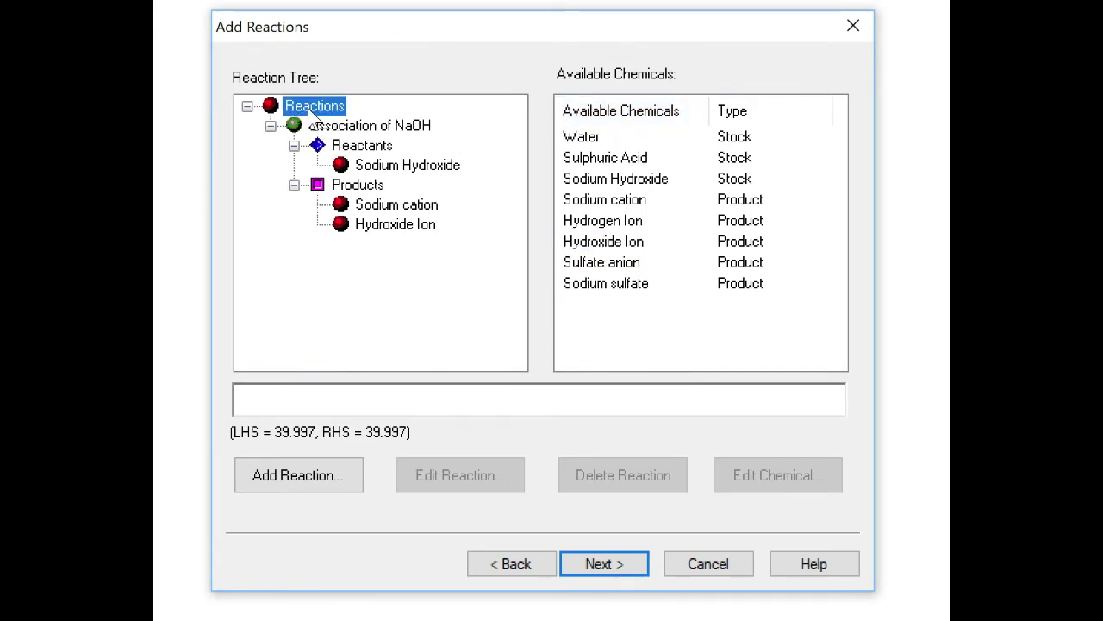
pyautogui.click(280, 478)
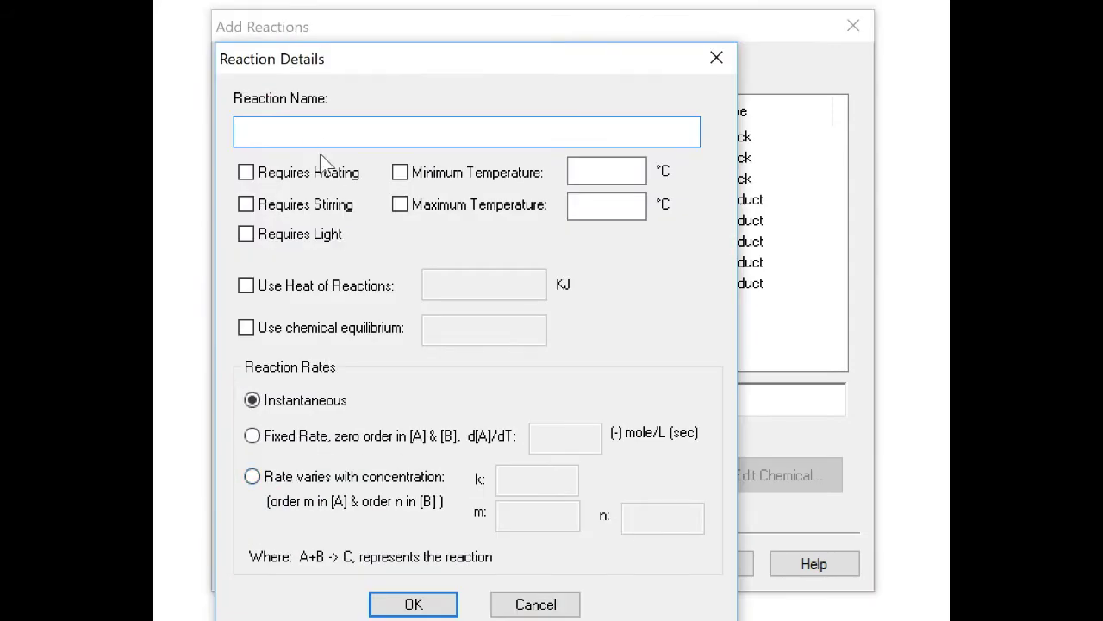
pyautogui.write('dissociation of')
pyautogui.press('BackSpace')
pyautogui.press('BackSpace')
pyautogui.write('of ')
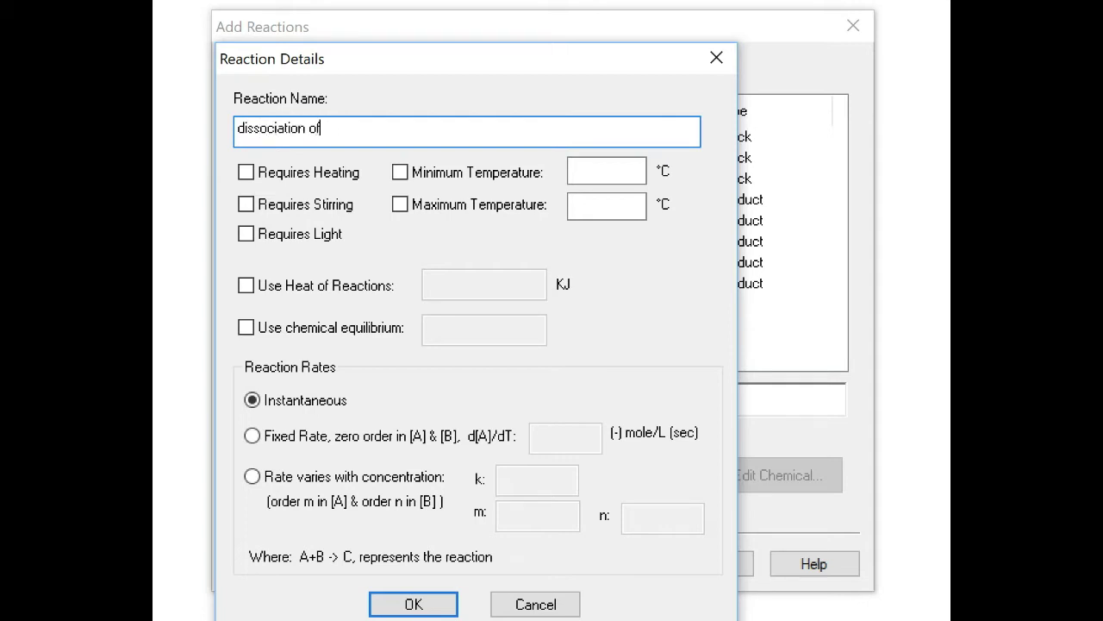
pyautogui.write('Sulfuric Acid')
pyautogui.click(414, 605)
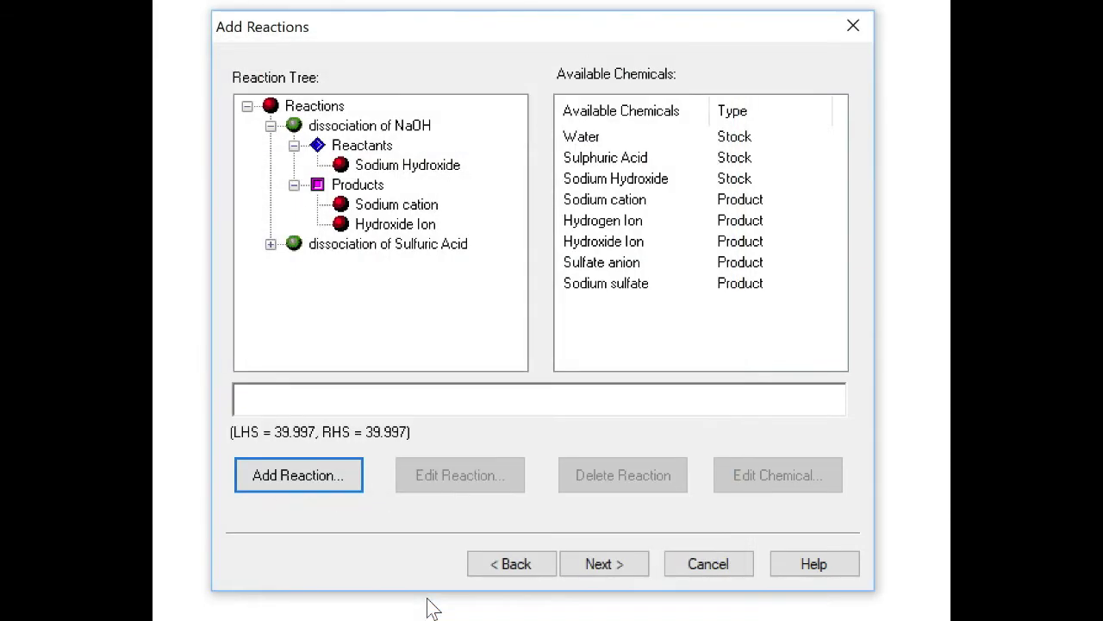
# Assign Sulphuric Acid as the reactant of the sulfuric acid dissociation with a coefficient of 1.
pyautogui.click(270, 244)
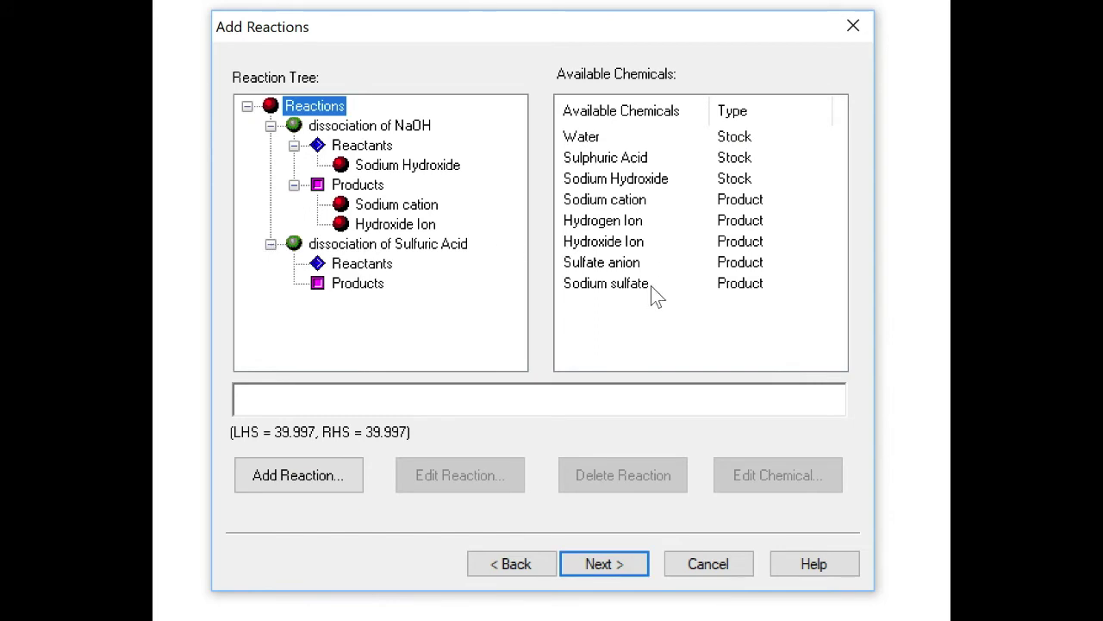
pyautogui.click(625, 157)
pyautogui.moveTo(624, 154); pyautogui.dragTo(358, 259)
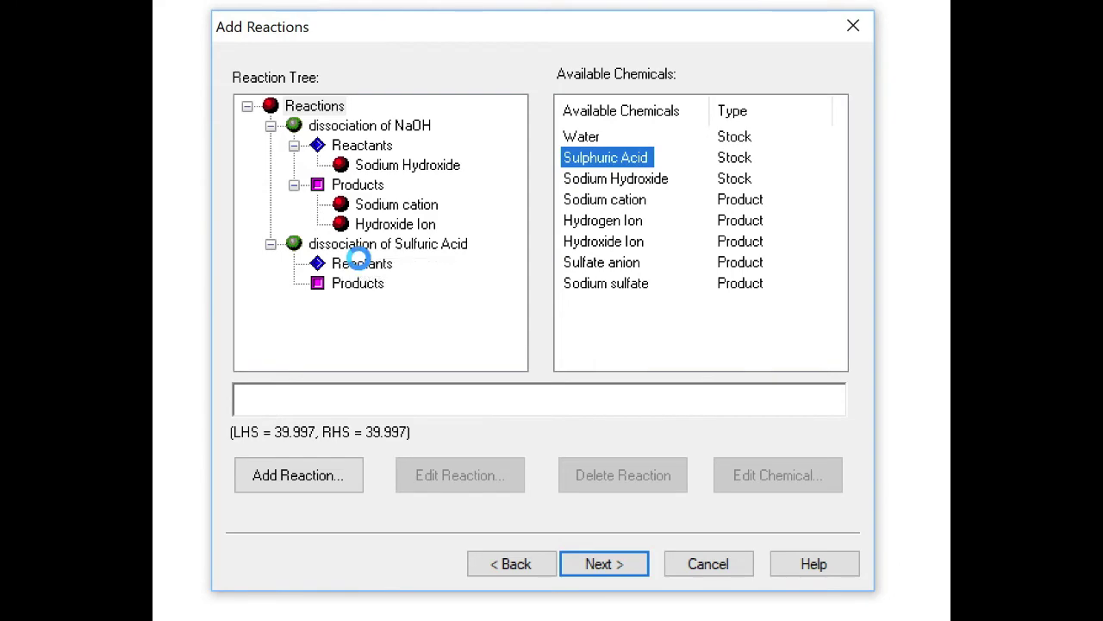
pyautogui.click(610, 103)
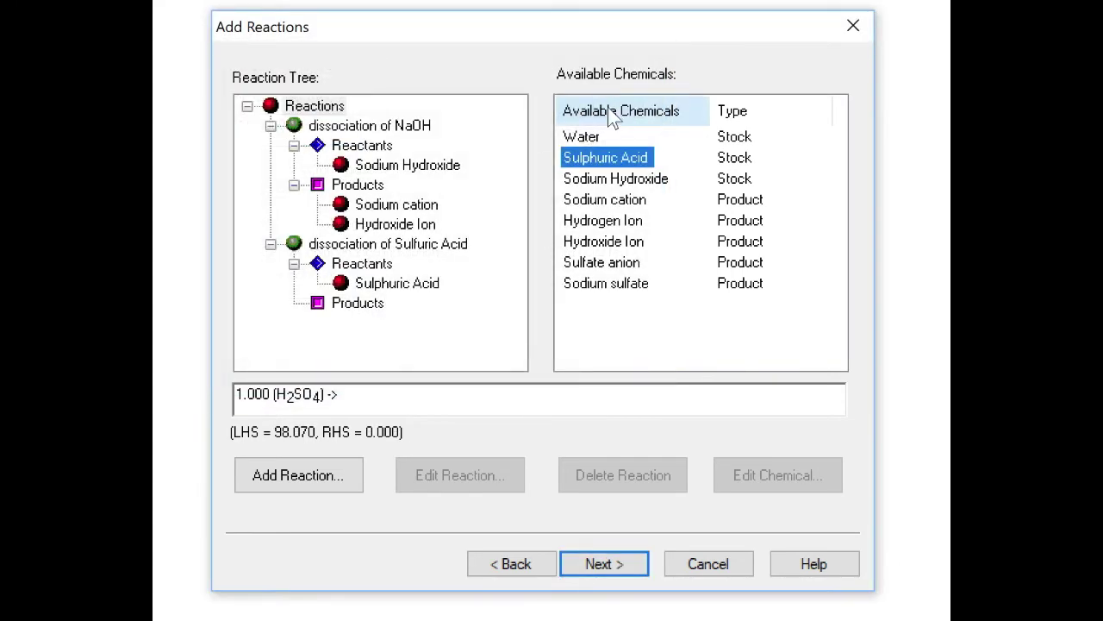
# Add the Hydroxide Ion as a product of the sulfuric acid dissociation with a coefficient of 2.
pyautogui.moveTo(617, 242); pyautogui.dragTo(361, 308)
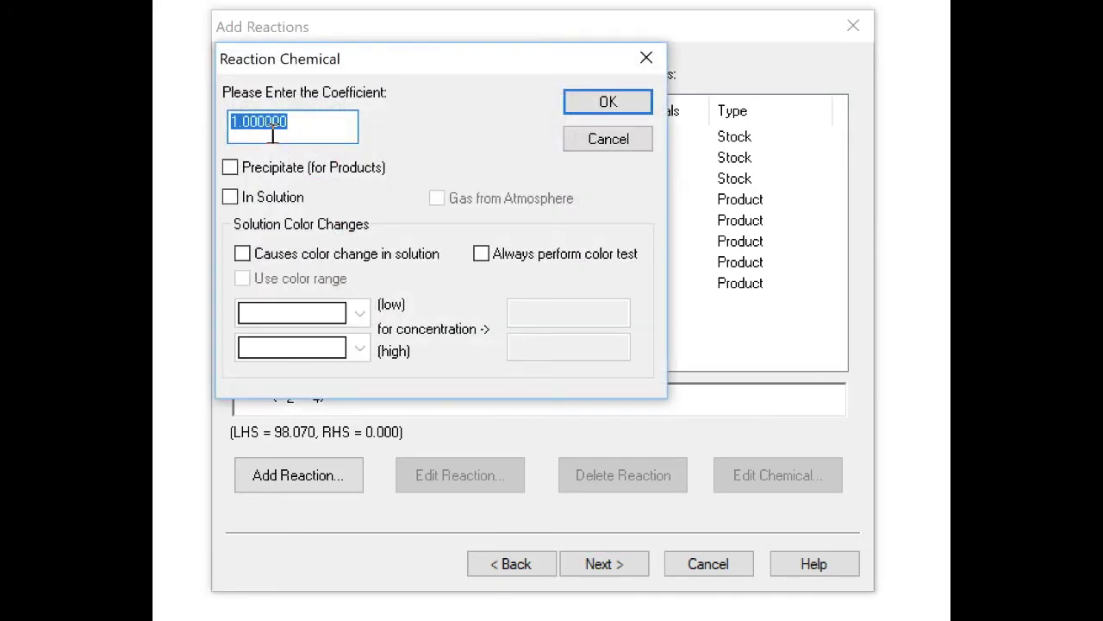
pyautogui.moveTo(233, 123); pyautogui.dragTo(238, 126)
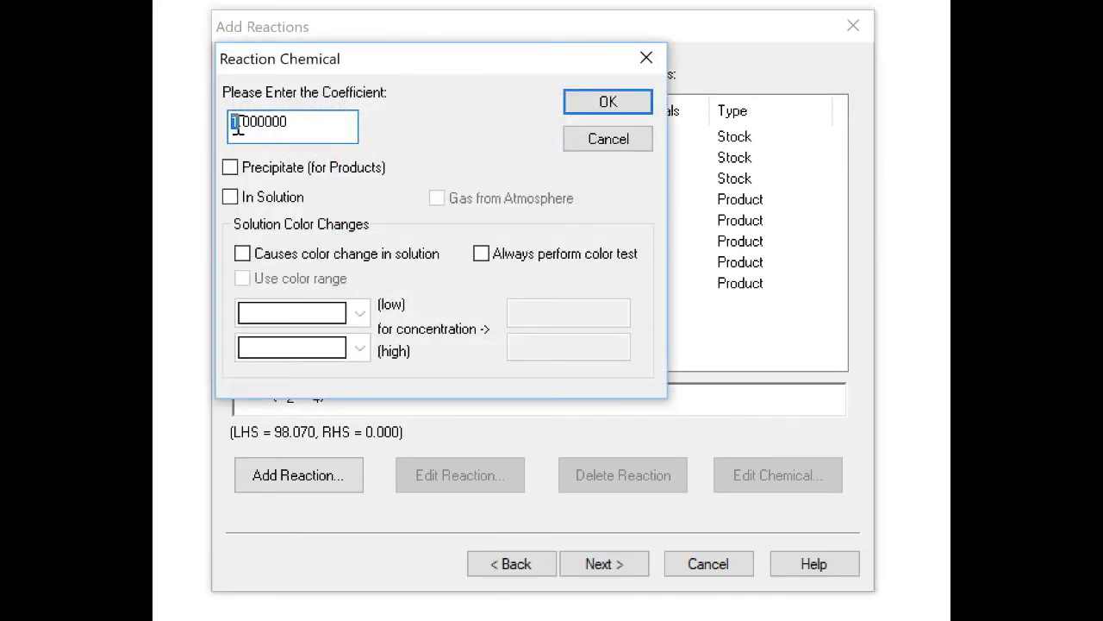
pyautogui.write('2')
pyautogui.click(630, 102)
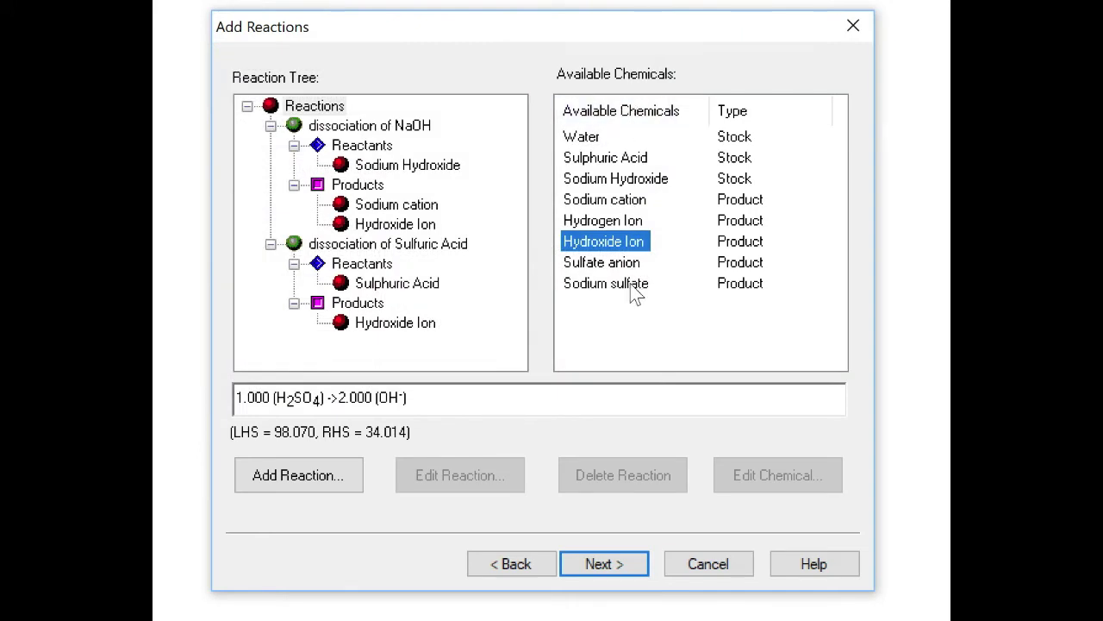
# Add the Sulfate anion as a product of the sulfuric acid dissociation with a coefficient of 1.
pyautogui.moveTo(619, 268); pyautogui.dragTo(345, 307)
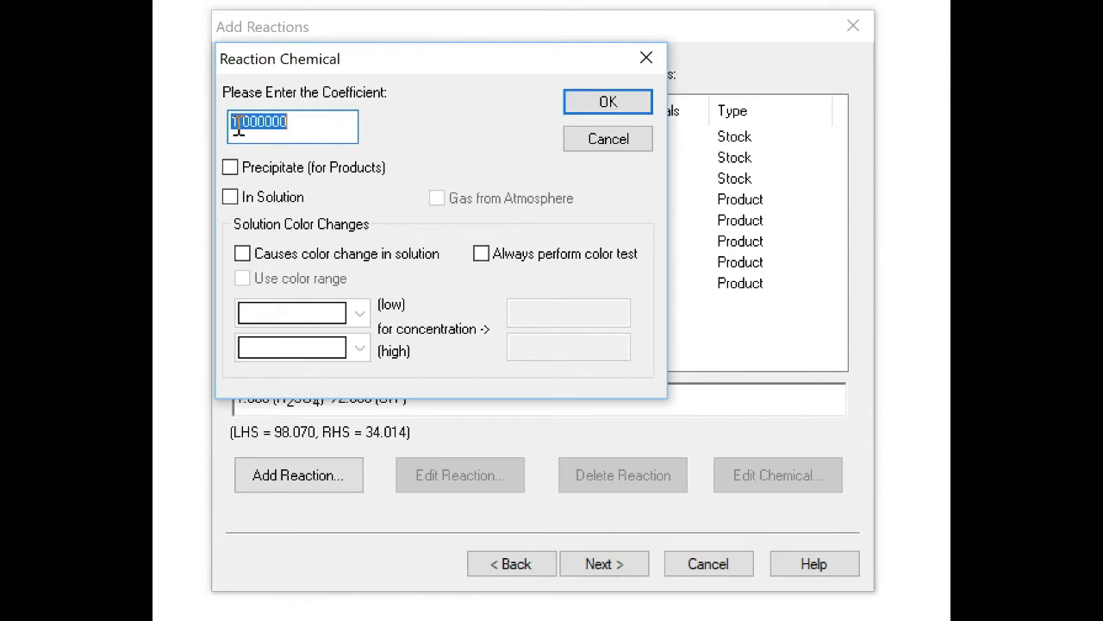
pyautogui.click(593, 100)
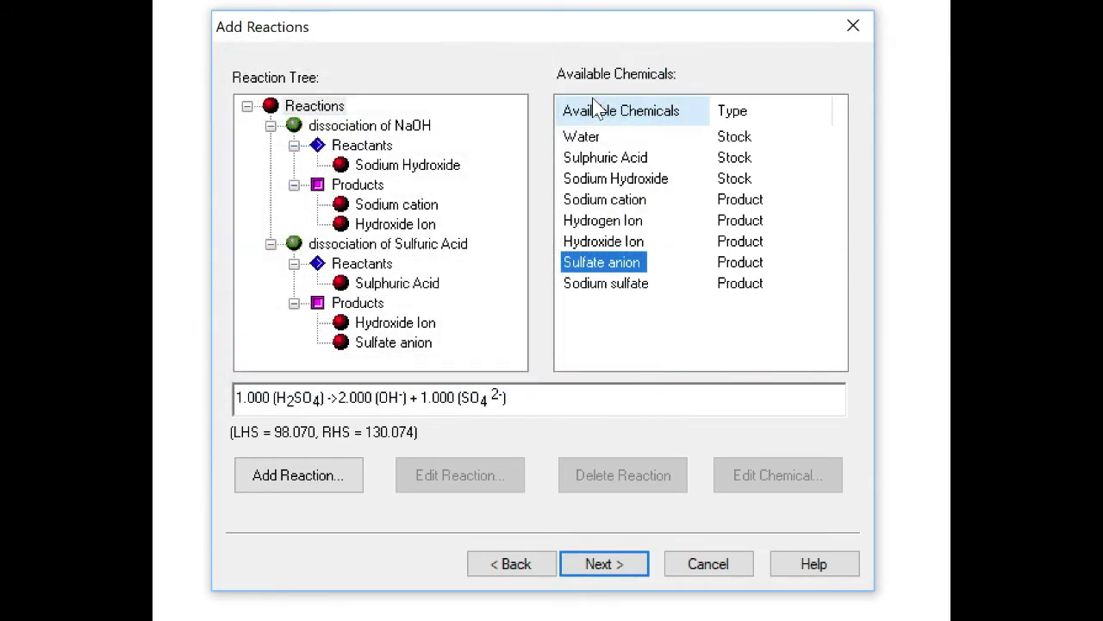
# Delete the Hydroxide Ion from the products of the sulfuric acid dissociation.
pyautogui.click(414, 324)
pyautogui.rightClick(414, 324)
pyautogui.click(451, 360)
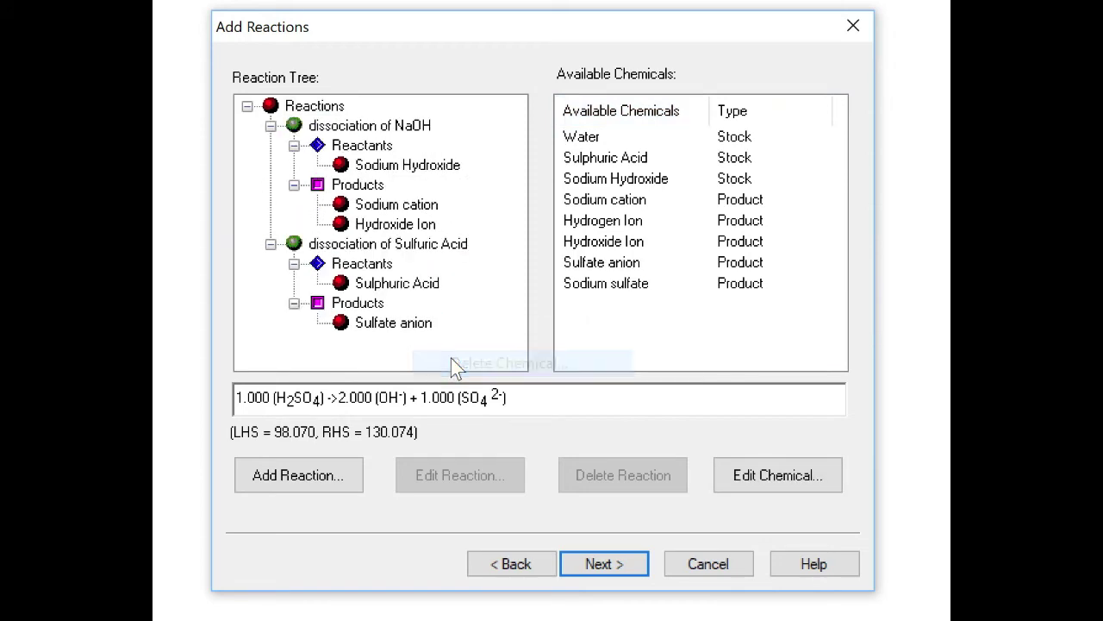
# Add the Hydrogen Ion as a product of the sulfuric acid dissociation with a coefficient of 2.
pyautogui.click(601, 221)
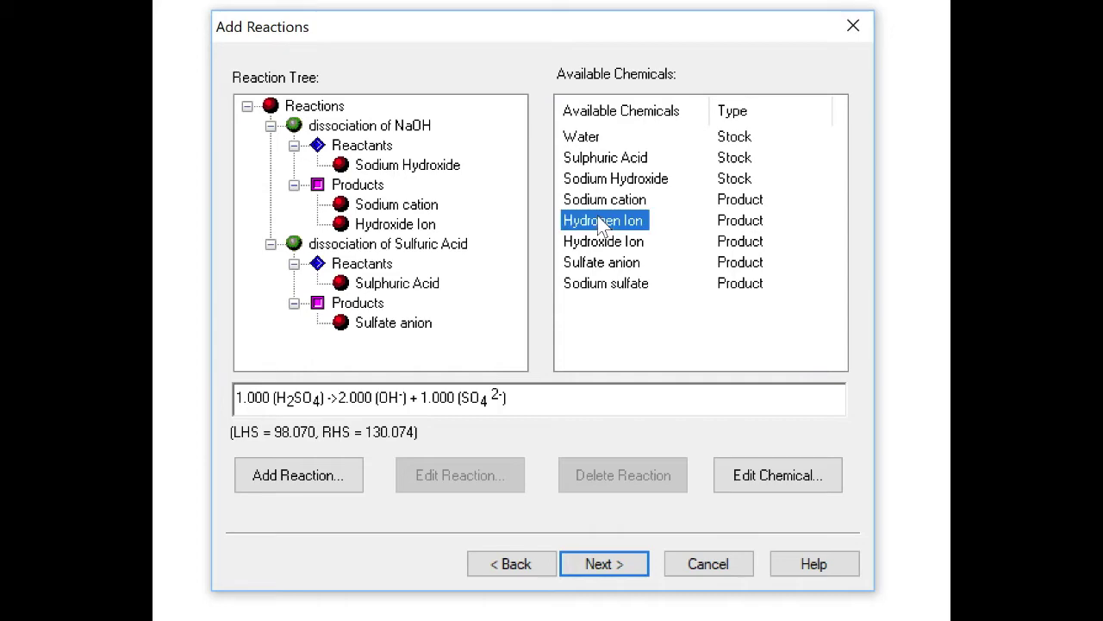
pyautogui.moveTo(606, 226); pyautogui.dragTo(358, 303)
pyautogui.click(234, 120)
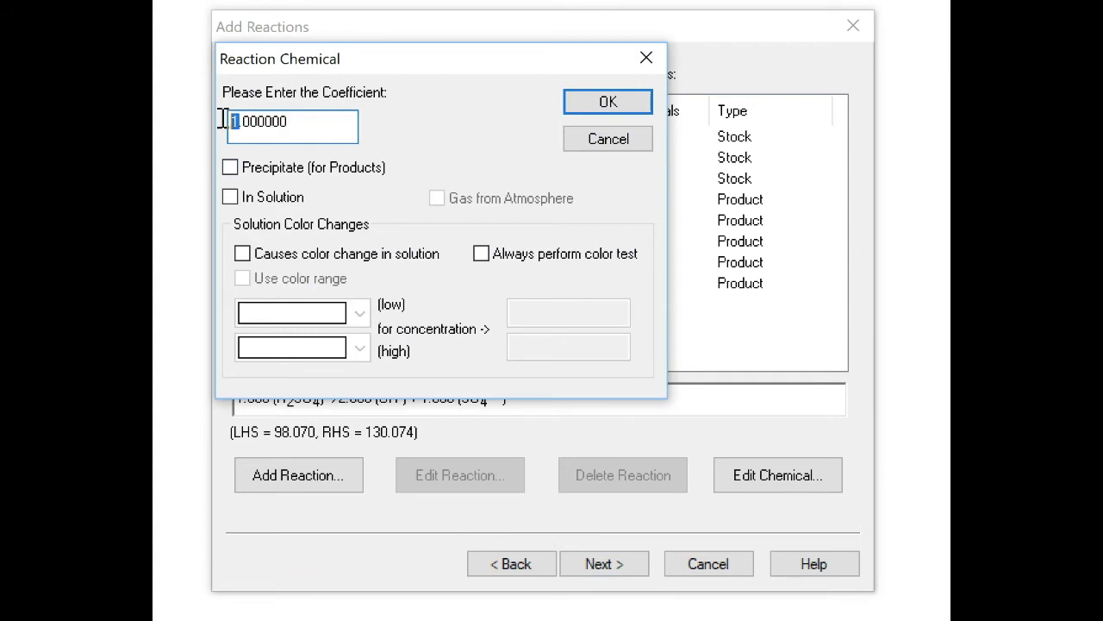
pyautogui.press('BackSpace')
pyautogui.write('2')
pyautogui.click(590, 106)
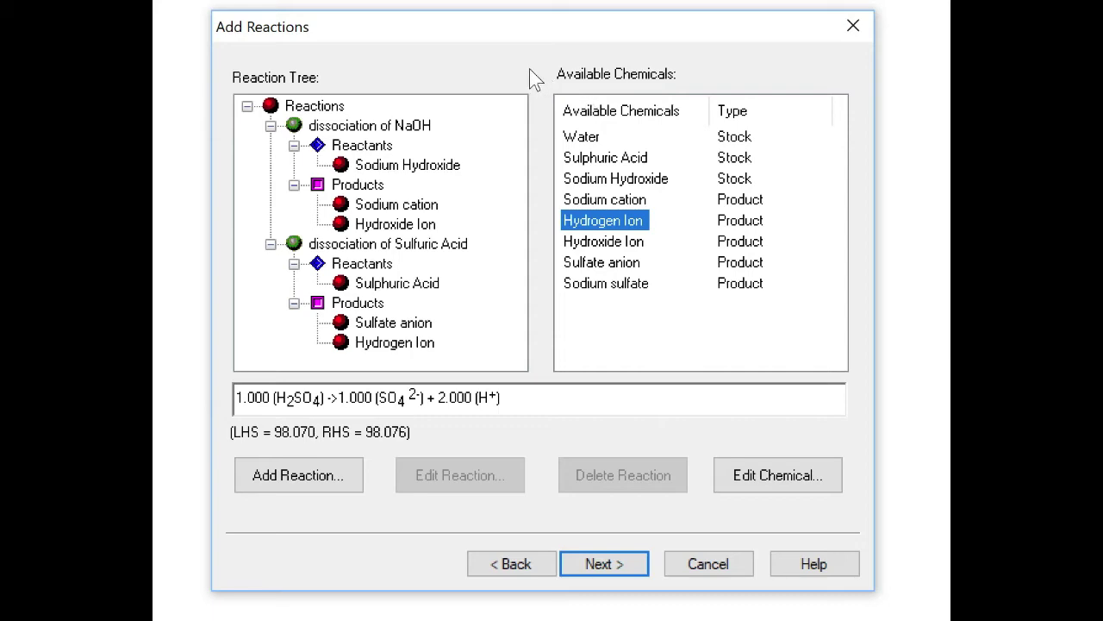
pyautogui.click(266, 220)
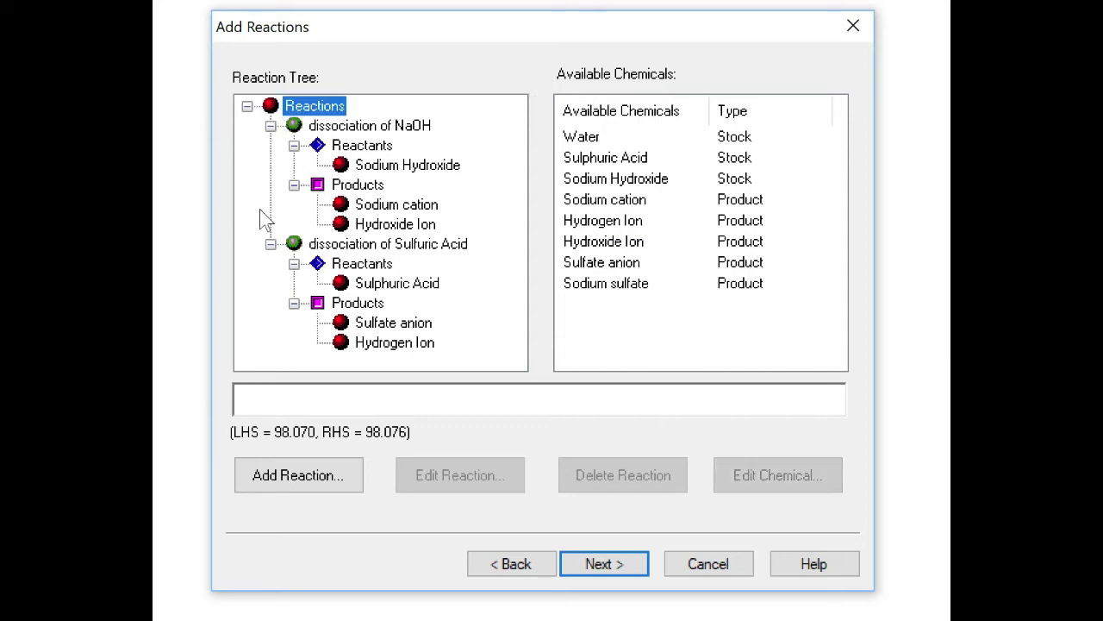
# Add a new reaction named "self ionization of water" to the reaction tree.
pyautogui.click(291, 474)
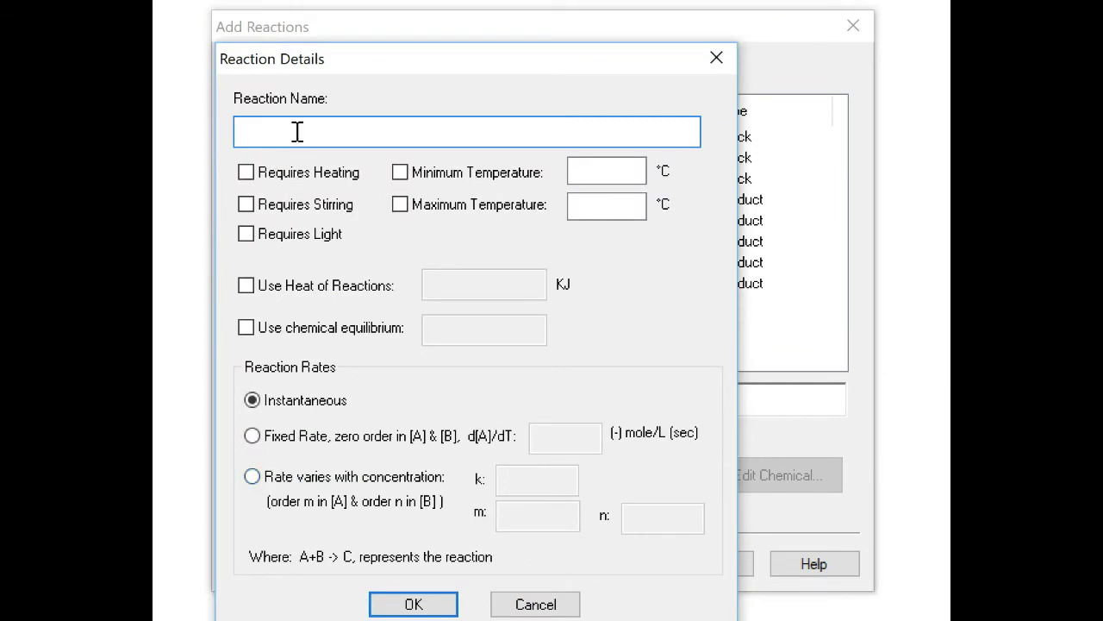
pyautogui.write('self ionization of water')
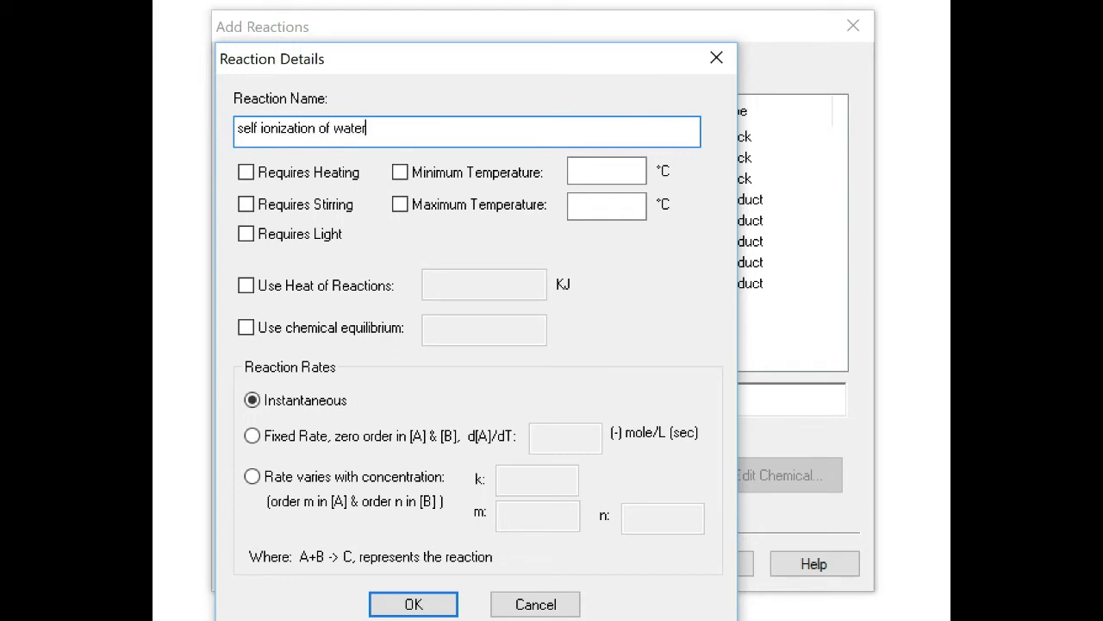
pyautogui.click(392, 606)
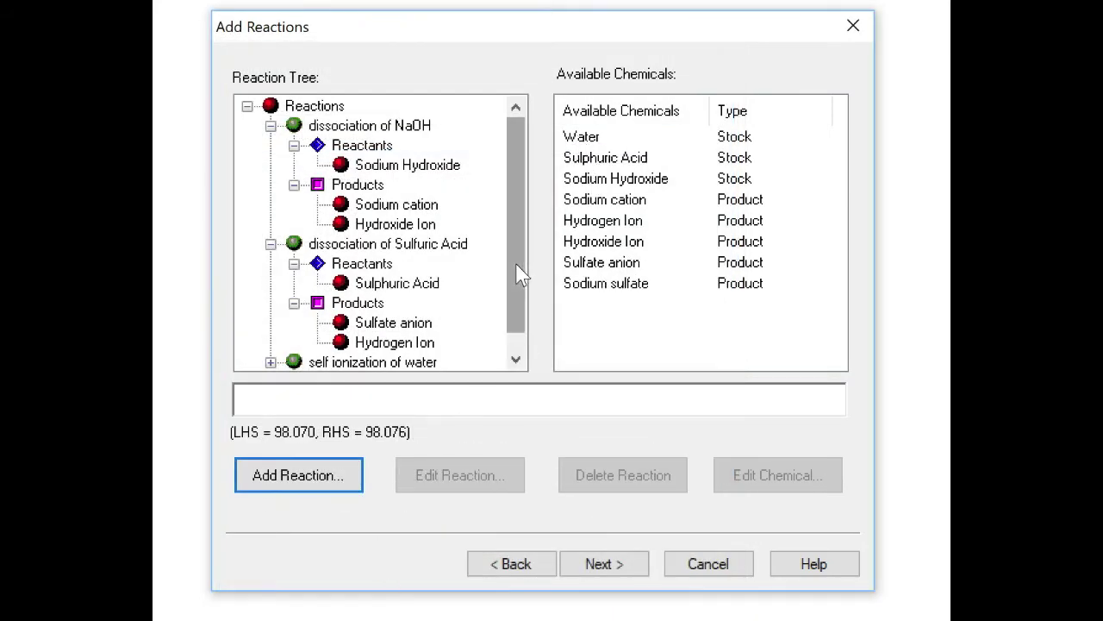
# Add Water as a reactant of the self ionization of water reaction with a coefficient of 1.
pyautogui.scroll(-1, 515, 263)
pyautogui.click(275, 357)
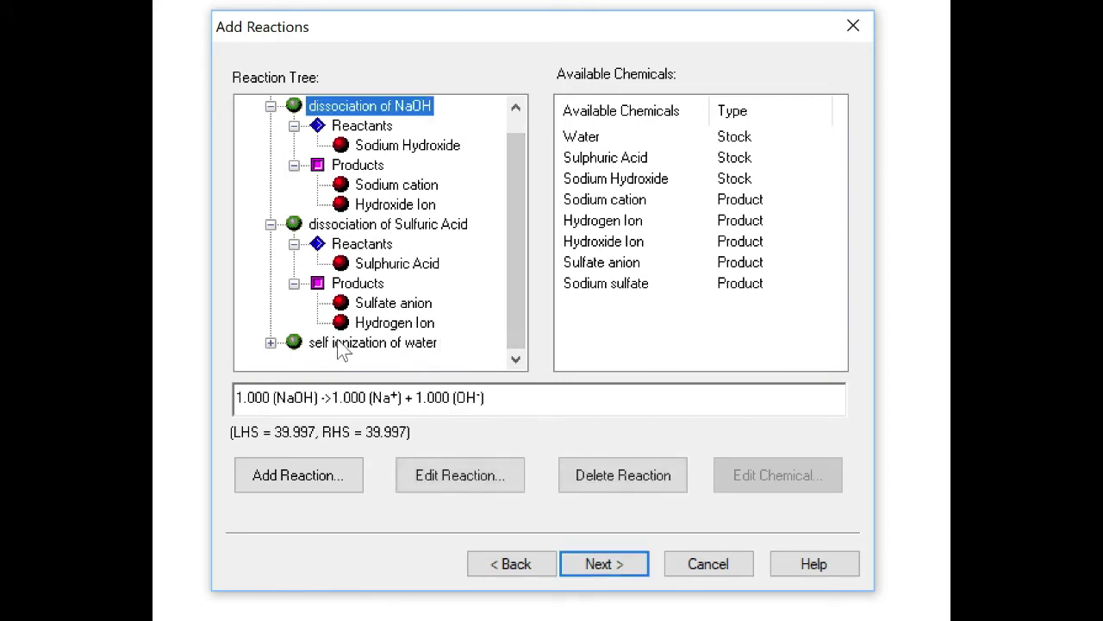
pyautogui.click(270, 344)
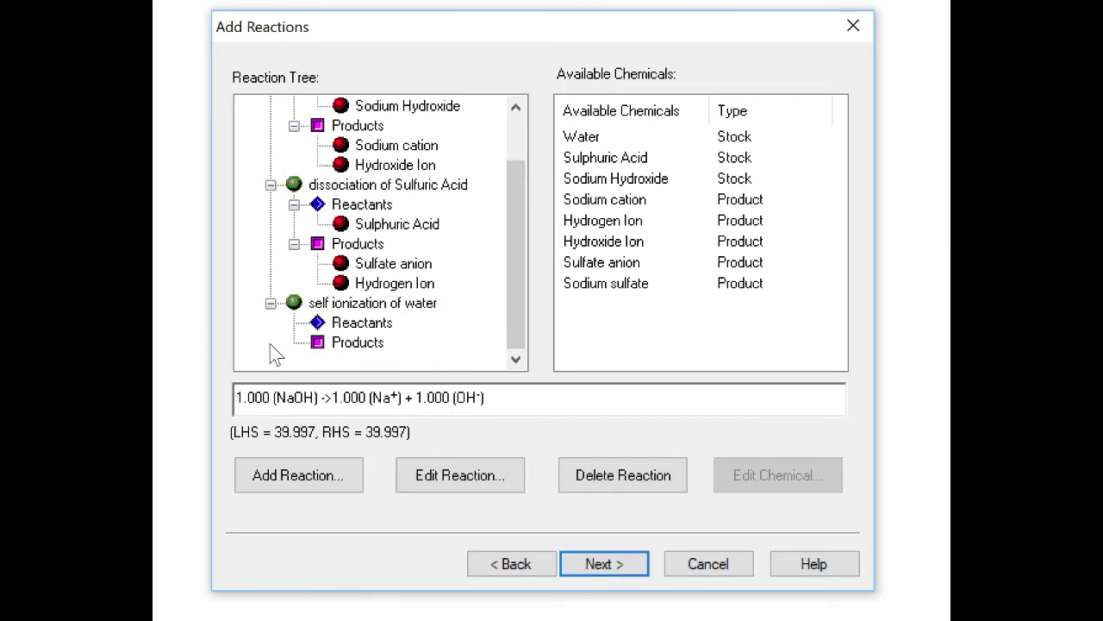
pyautogui.click(582, 137)
pyautogui.moveTo(585, 140); pyautogui.dragTo(364, 324)
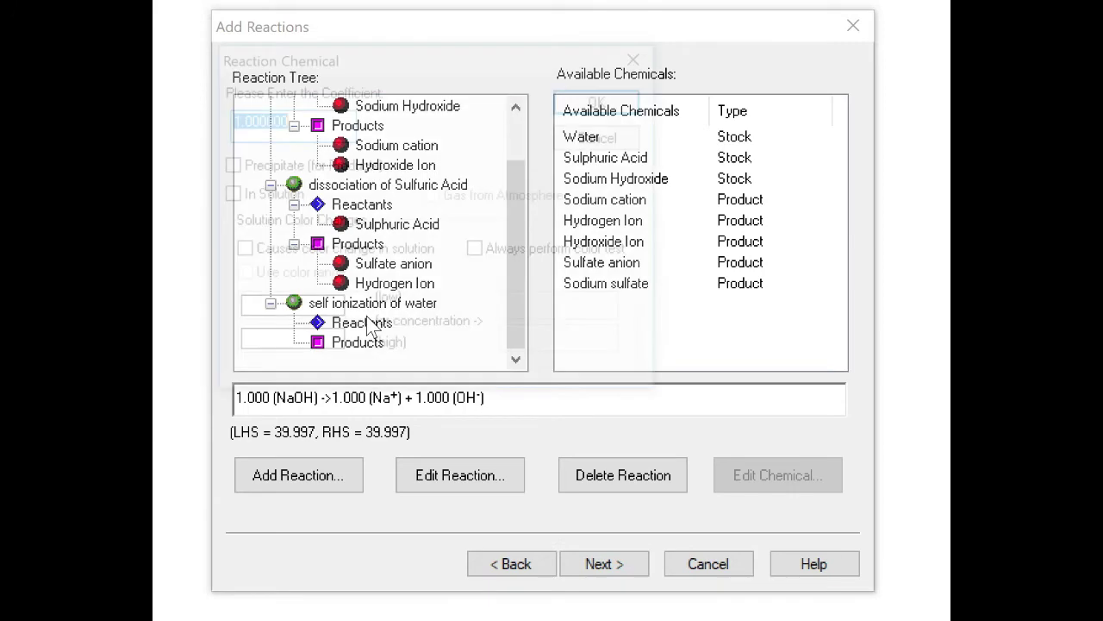
pyautogui.click(586, 104)
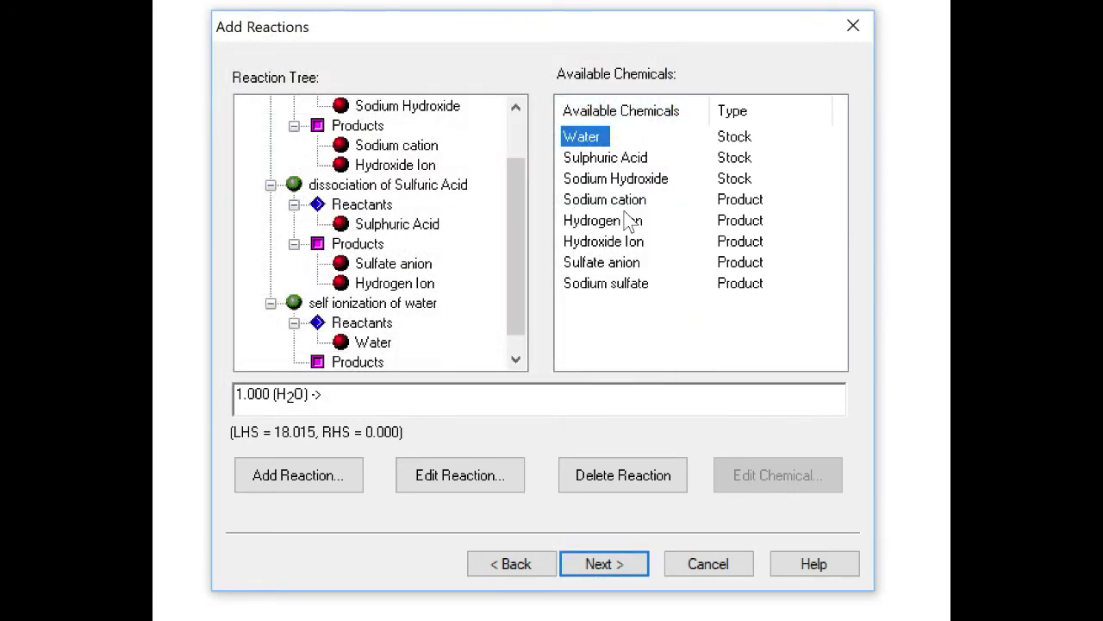
# Add the Hydrogen Ion and the Hydroxide Ion as products of the self ionization of water, each with a coefficient of 1.
pyautogui.moveTo(603, 220); pyautogui.dragTo(362, 366)
pyautogui.moveTo(243, 122); pyautogui.dragTo(226, 121)
pyautogui.click(591, 104)
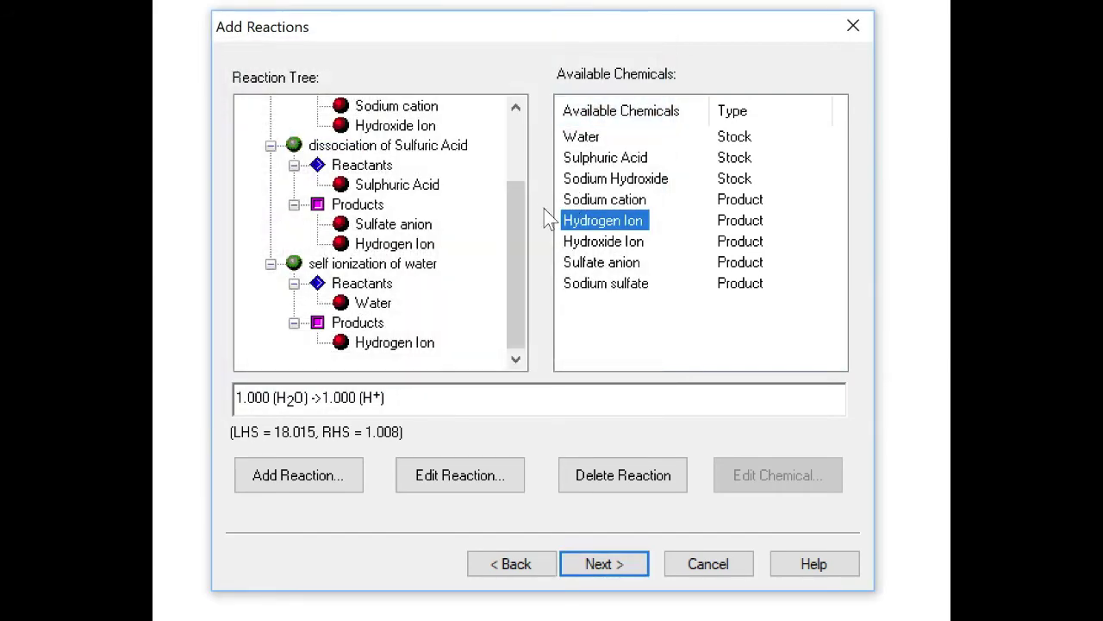
pyautogui.moveTo(634, 241); pyautogui.dragTo(359, 325)
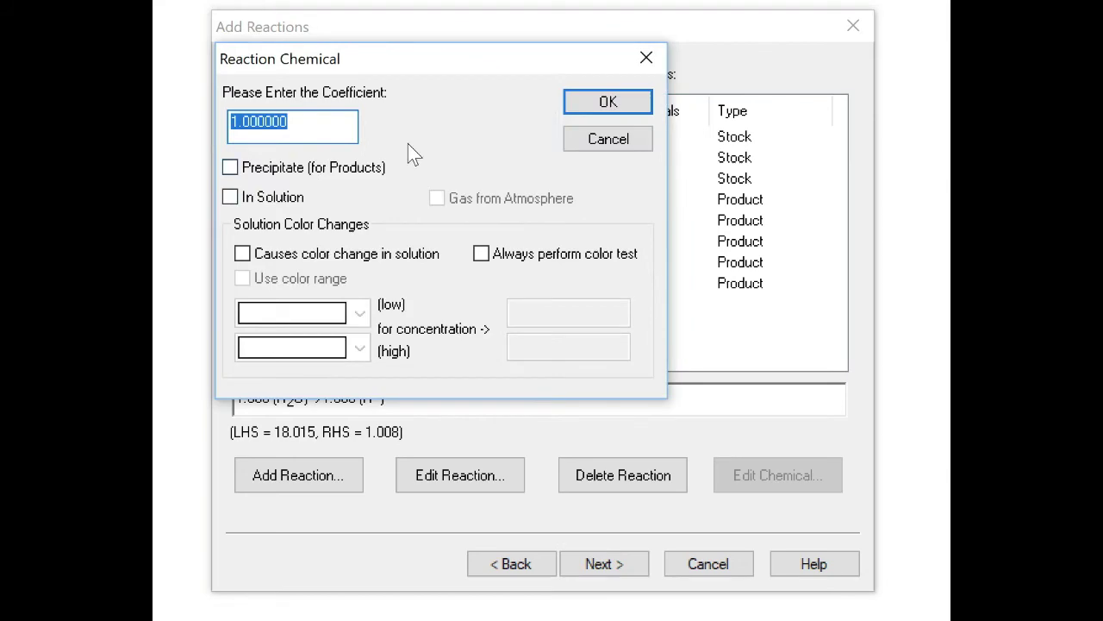
pyautogui.click(630, 101)
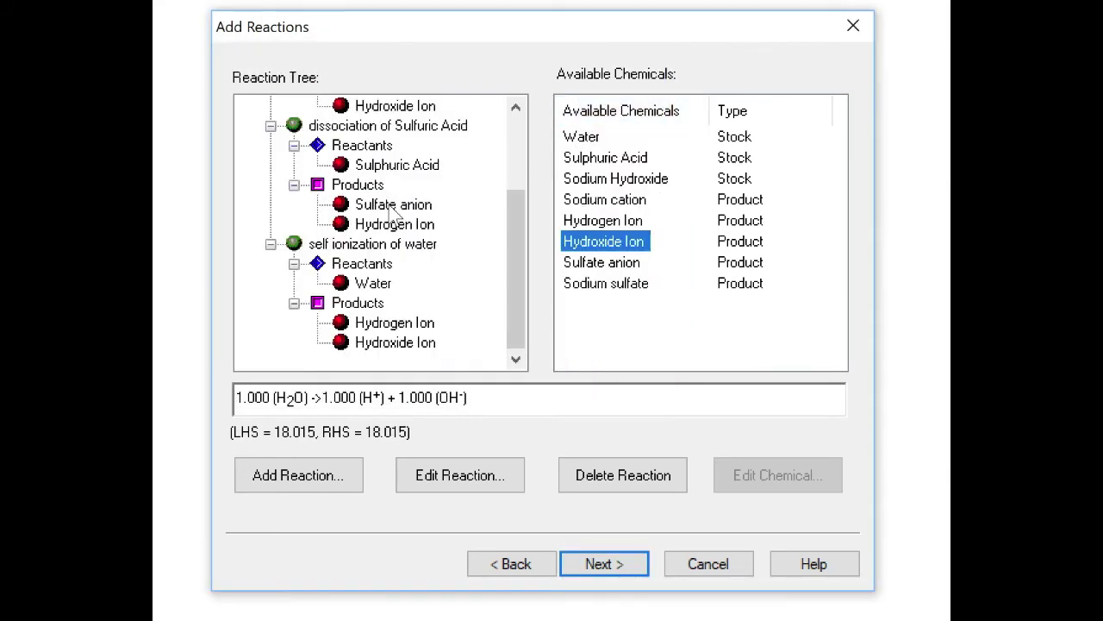
# Edit the self ionization of water reaction to use chemical equilibrium with a constant of 1e-14.
pyautogui.click(369, 246)
pyautogui.rightClick(369, 248)
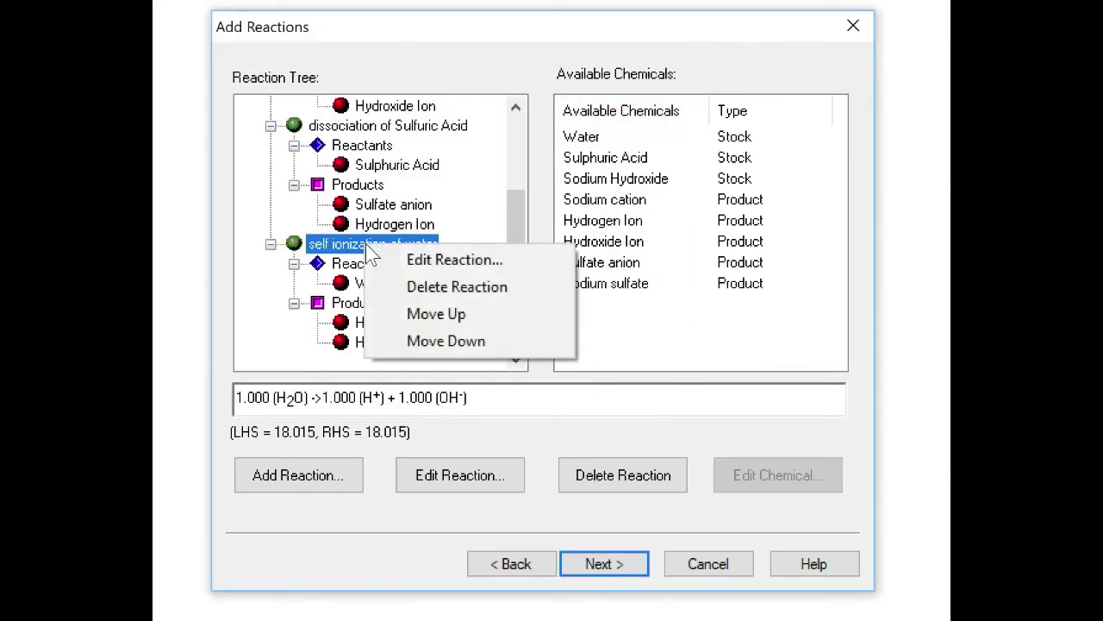
pyautogui.click(397, 259)
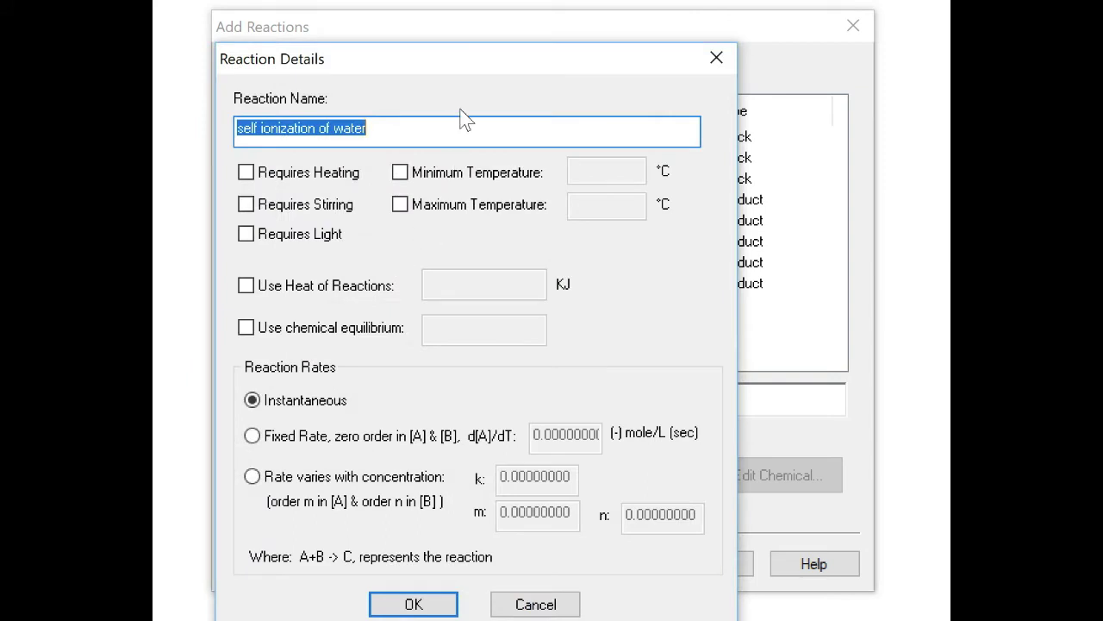
pyautogui.moveTo(455, 63); pyautogui.dragTo(457, 33)
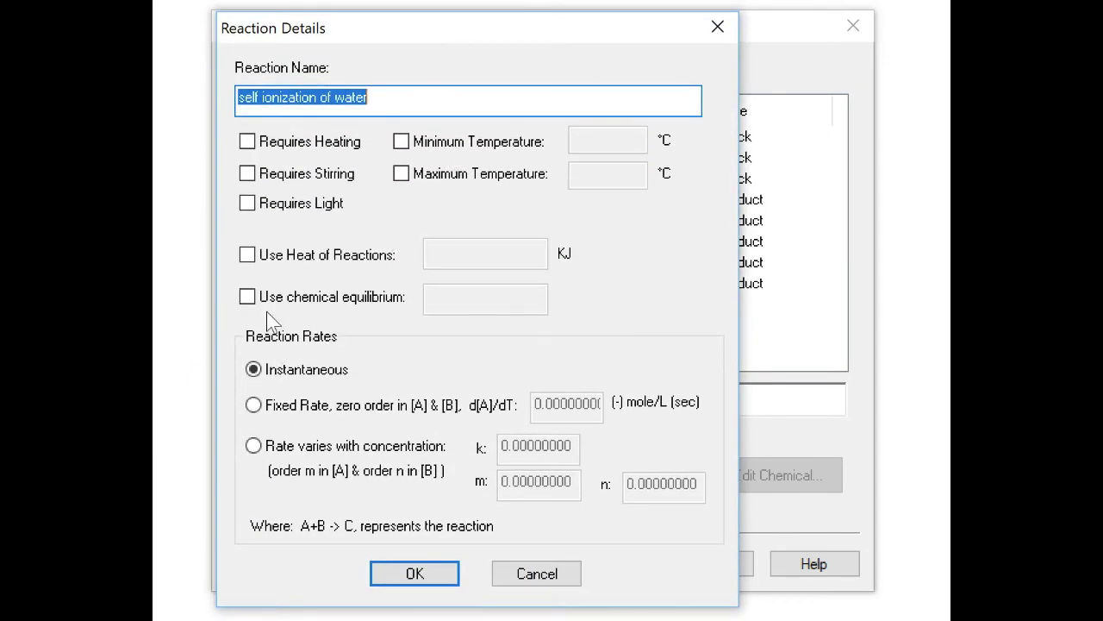
pyautogui.click(247, 297)
pyautogui.click(449, 298)
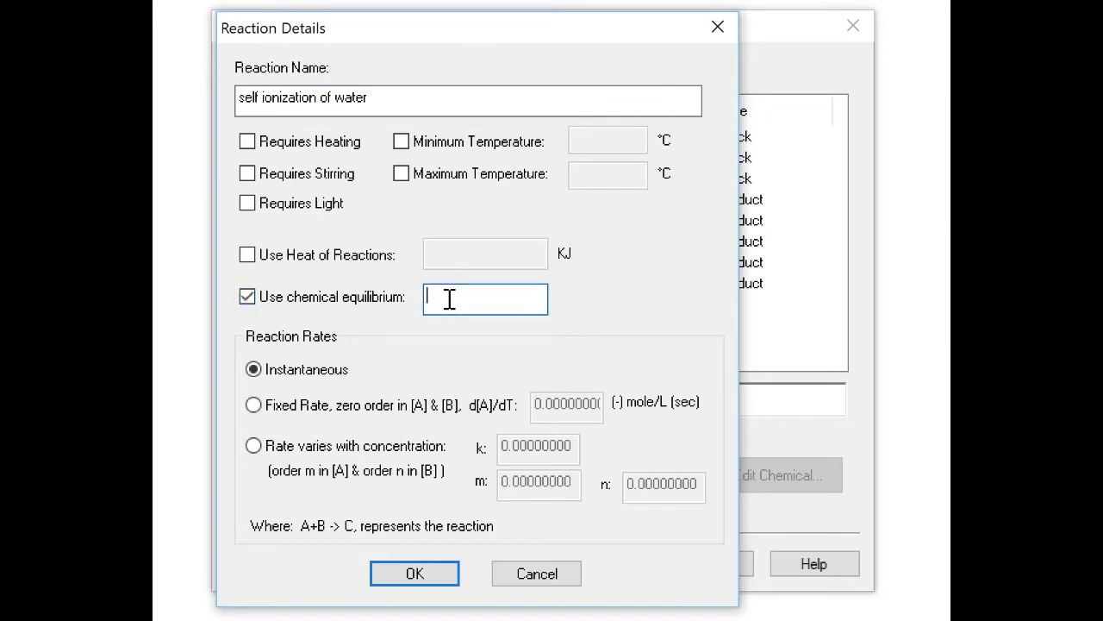
pyautogui.write('1e-14')
pyautogui.click(404, 572)
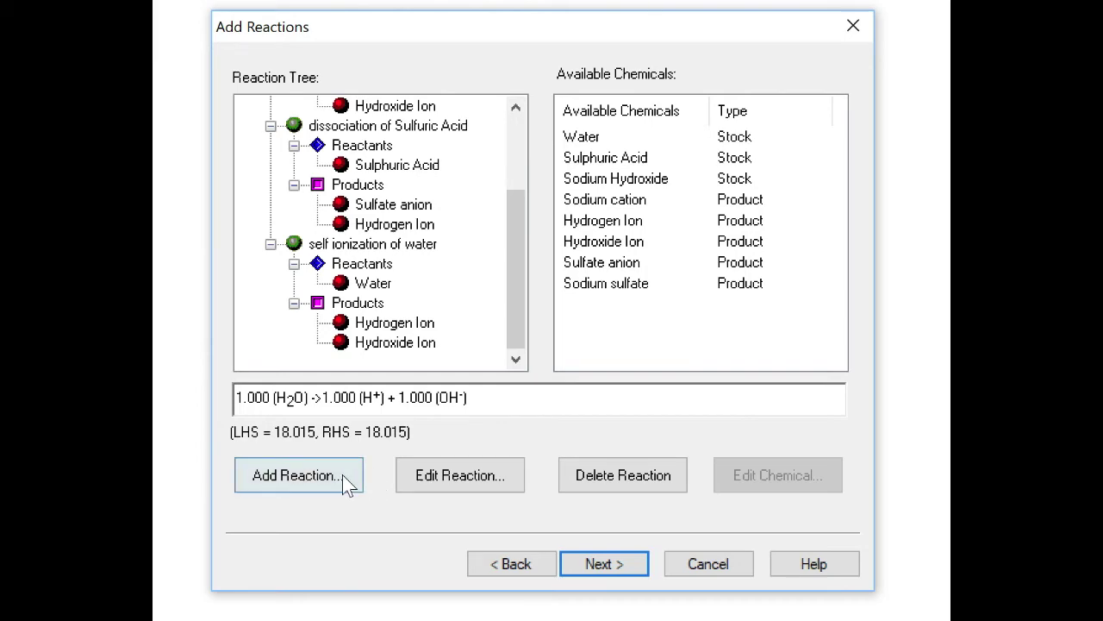
# Add a new instantaneous reaction named "Neutralization Reaction" to the reaction tree.
pyautogui.click(316, 473)
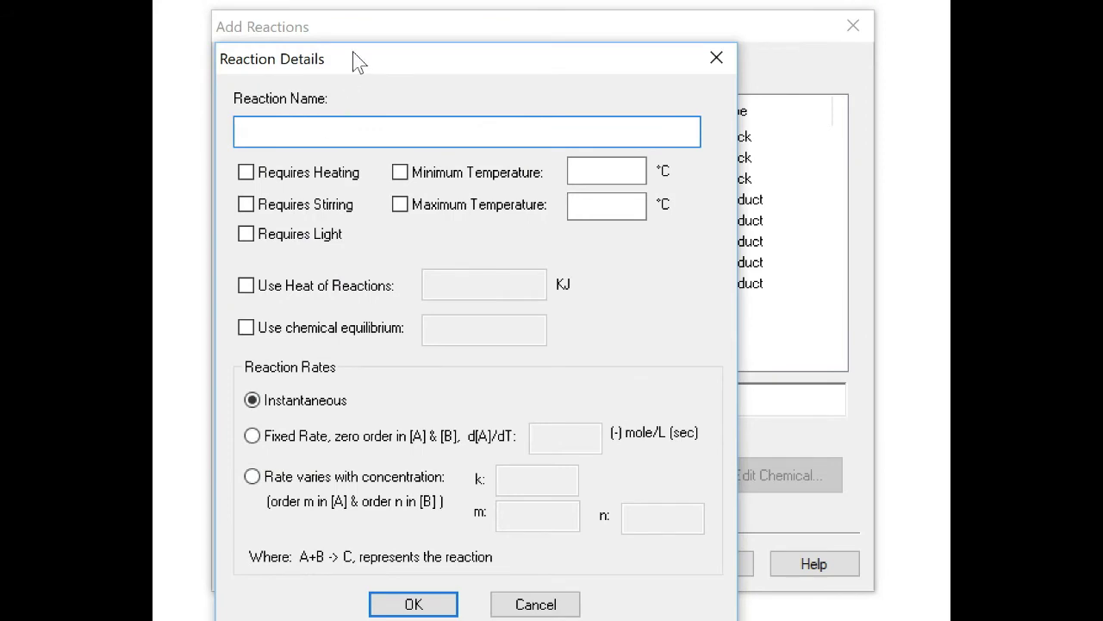
pyautogui.moveTo(353, 59); pyautogui.dragTo(358, 29)
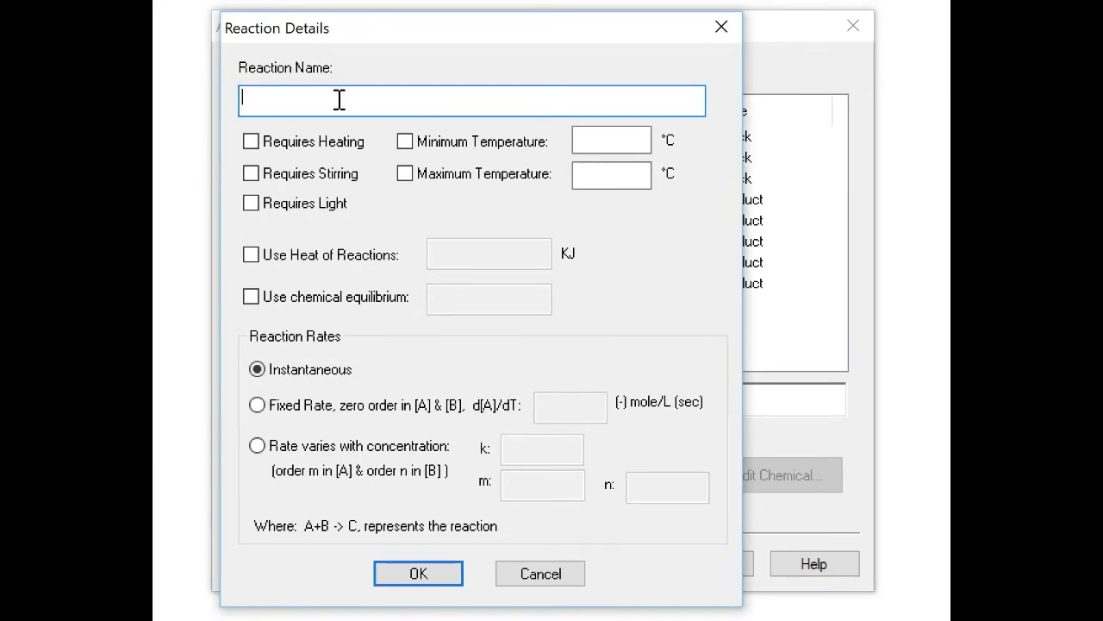
pyautogui.write('Net')
pyautogui.write('u')
pyautogui.write('tral')
pyautogui.write('lization')
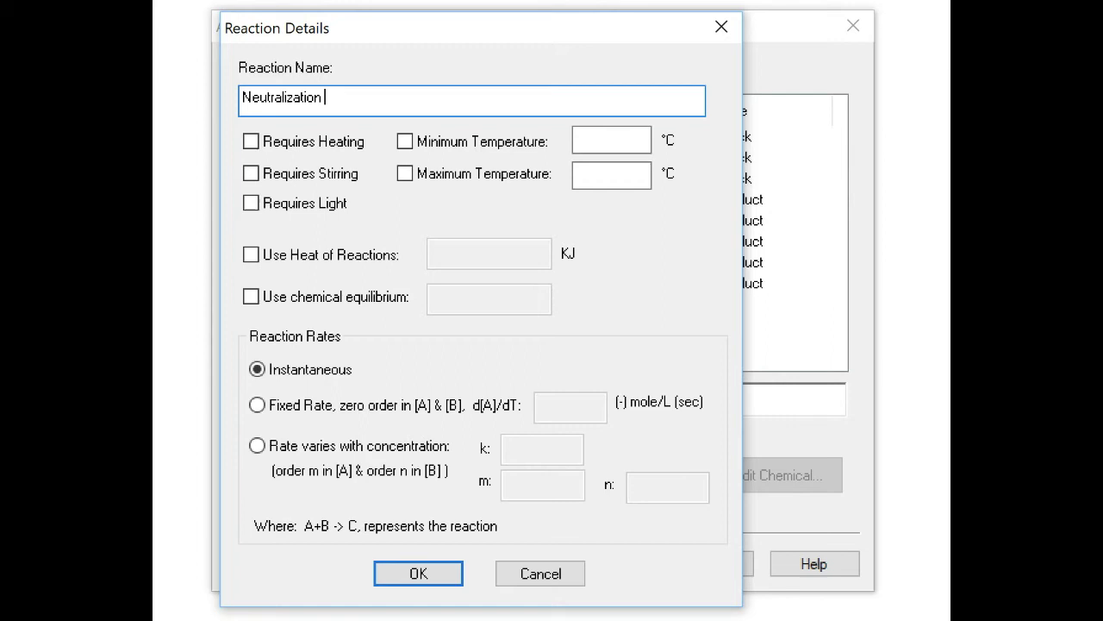
pyautogui.write(' Reaction')
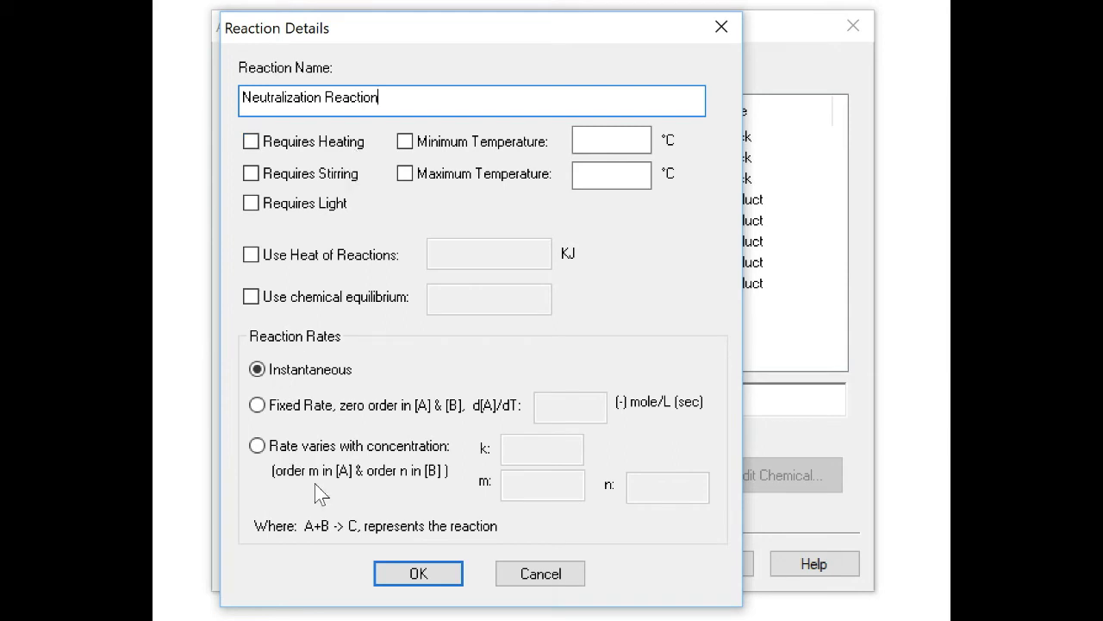
pyautogui.click(390, 574)
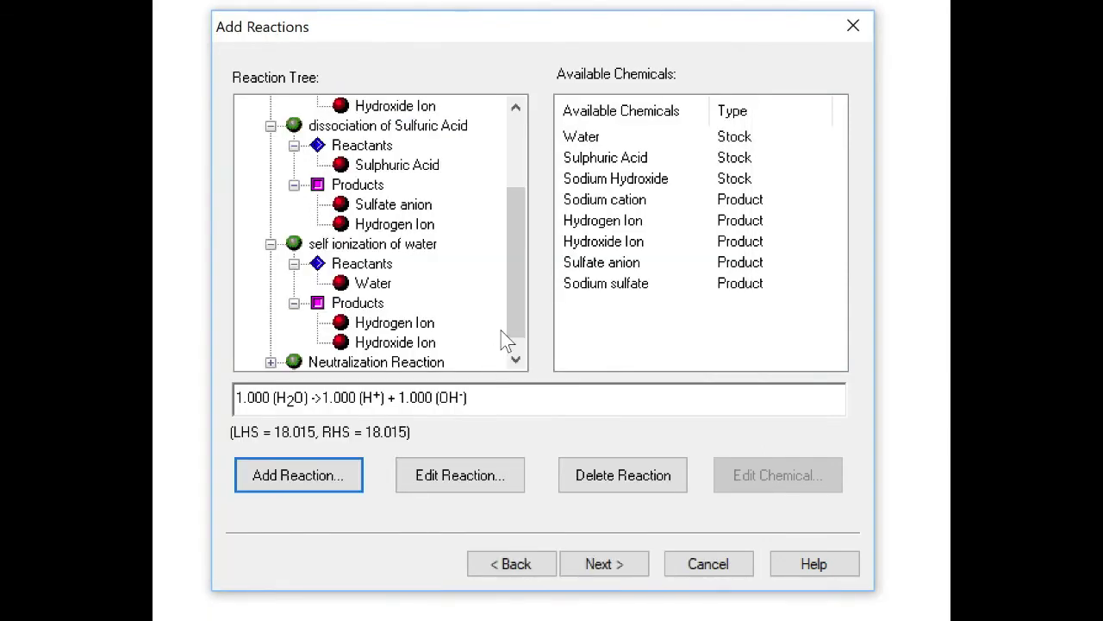
# Add Sulphuric Acid as a reactant of the Neutralization Reaction with a coefficient of 1.
pyautogui.moveTo(639, 164); pyautogui.dragTo(482, 325)
pyautogui.scroll(-1, 515, 321)
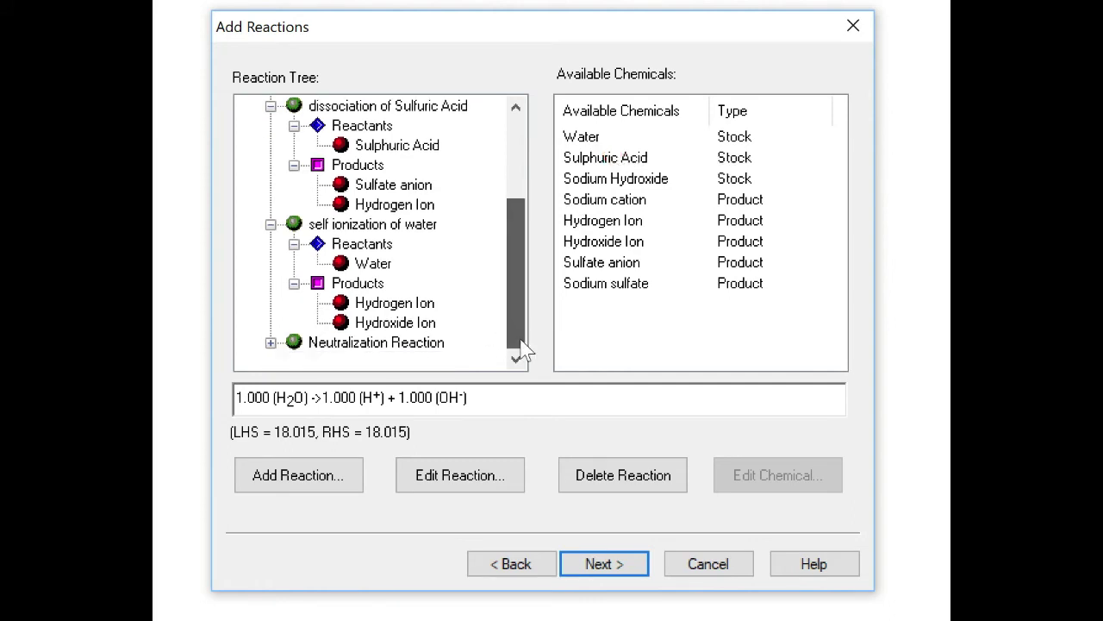
pyautogui.click(271, 344)
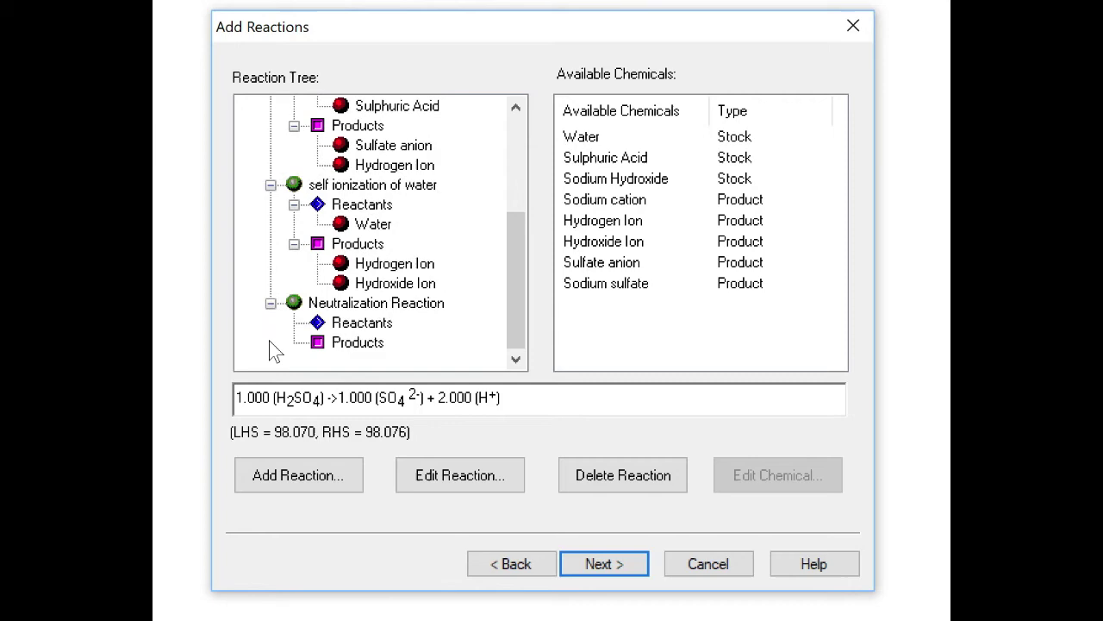
pyautogui.moveTo(603, 158); pyautogui.dragTo(370, 319)
pyautogui.click(629, 96)
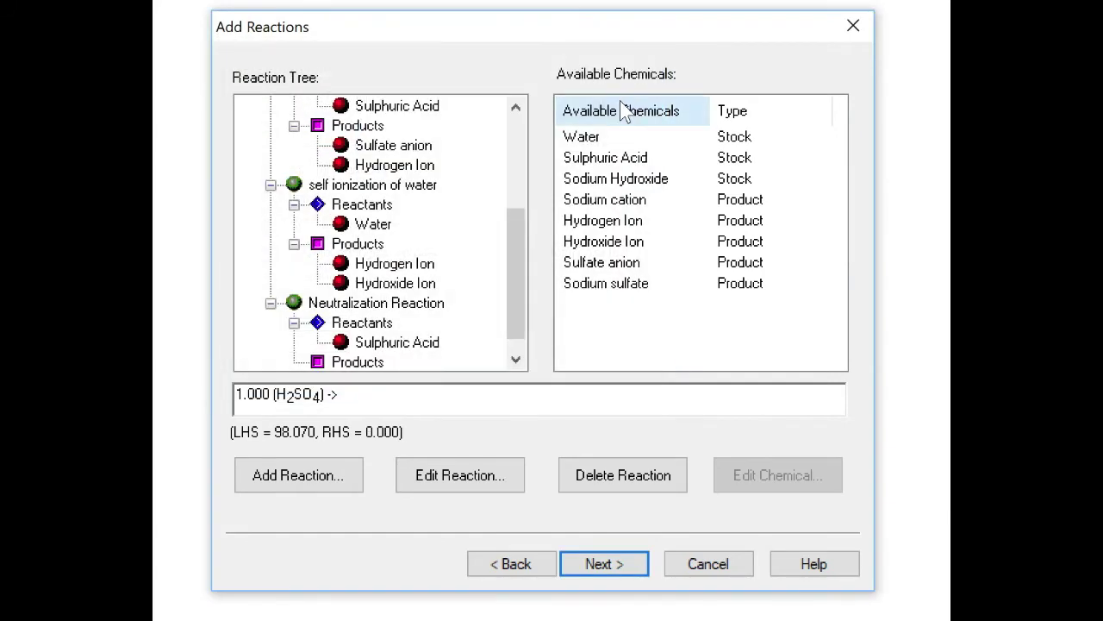
# Add Sodium Hydroxide as a reactant of the Neutralization Reaction with a coefficient of 2.
pyautogui.moveTo(635, 179); pyautogui.dragTo(349, 321)
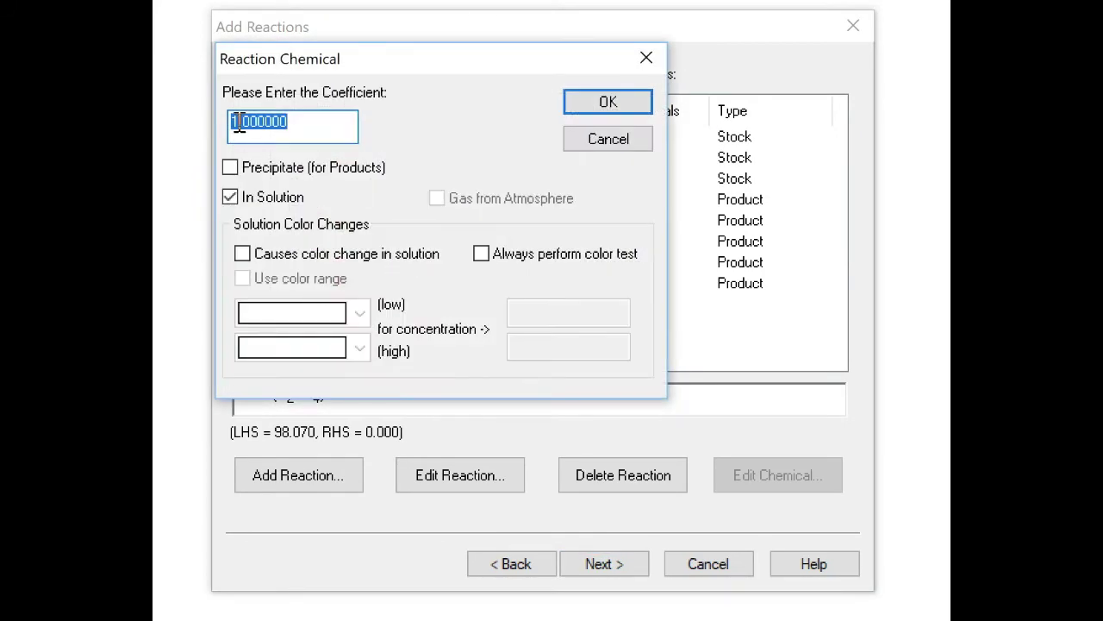
pyautogui.click(238, 123)
pyautogui.press('BackSpace')
pyautogui.write('2')
pyautogui.click(568, 103)
# Add Sodium sulfate with a coefficient of 1 and Water with a coefficient of 2 as products of the Neutralization Reaction.
pyautogui.scroll(-1, 522, 306)
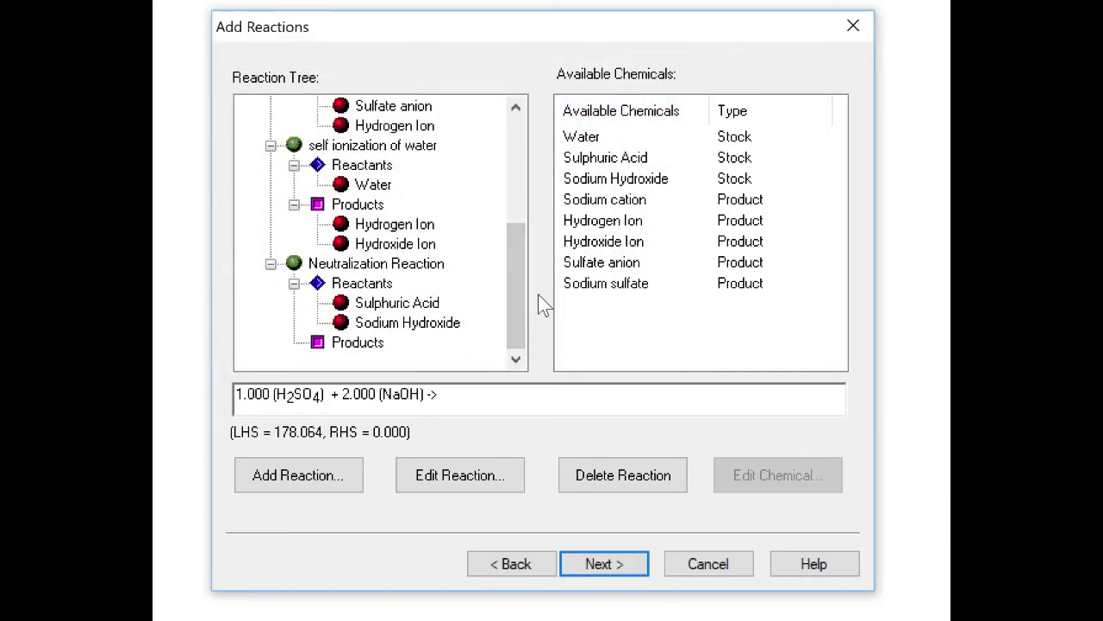
pyautogui.moveTo(605, 286); pyautogui.dragTo(360, 343)
pyautogui.click(594, 109)
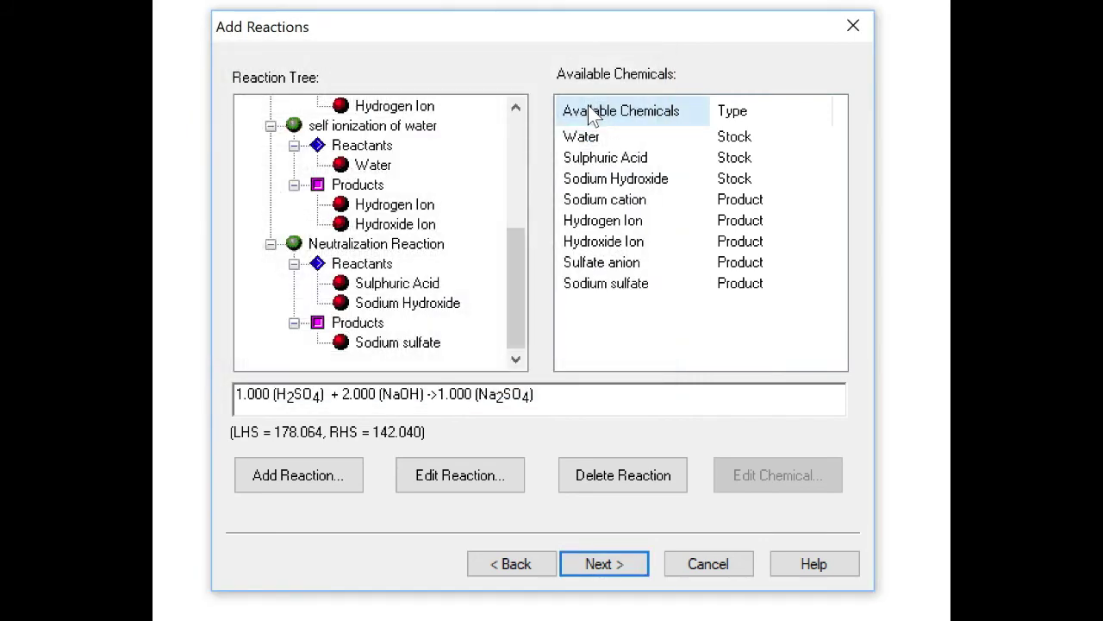
pyautogui.moveTo(586, 140); pyautogui.dragTo(364, 321)
pyautogui.moveTo(284, 122); pyautogui.dragTo(222, 131)
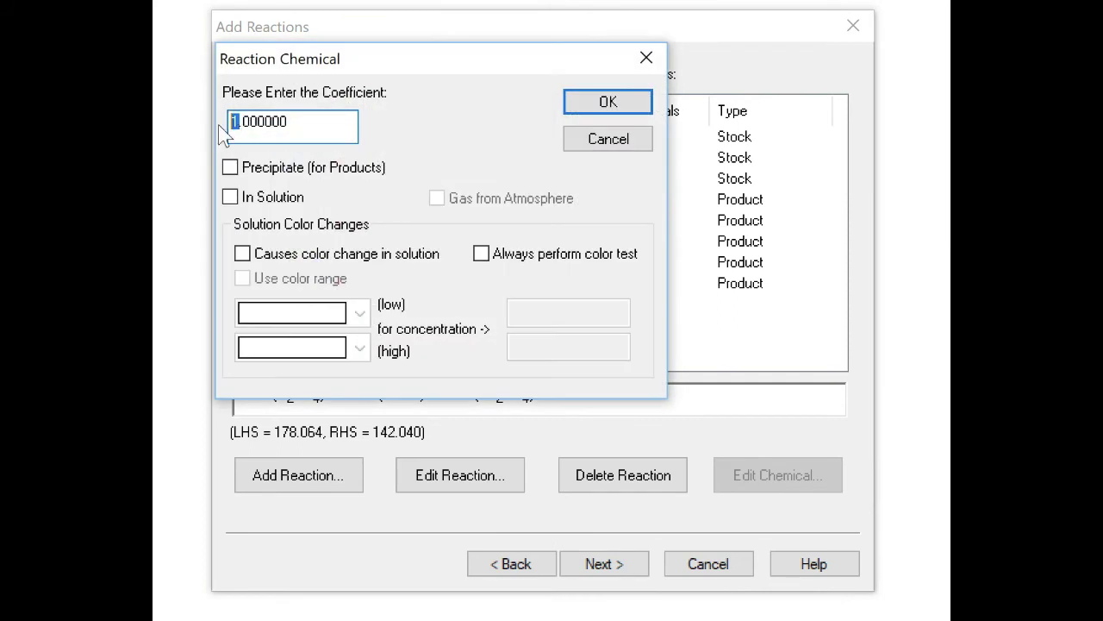
pyautogui.write('2')
pyautogui.click(594, 105)
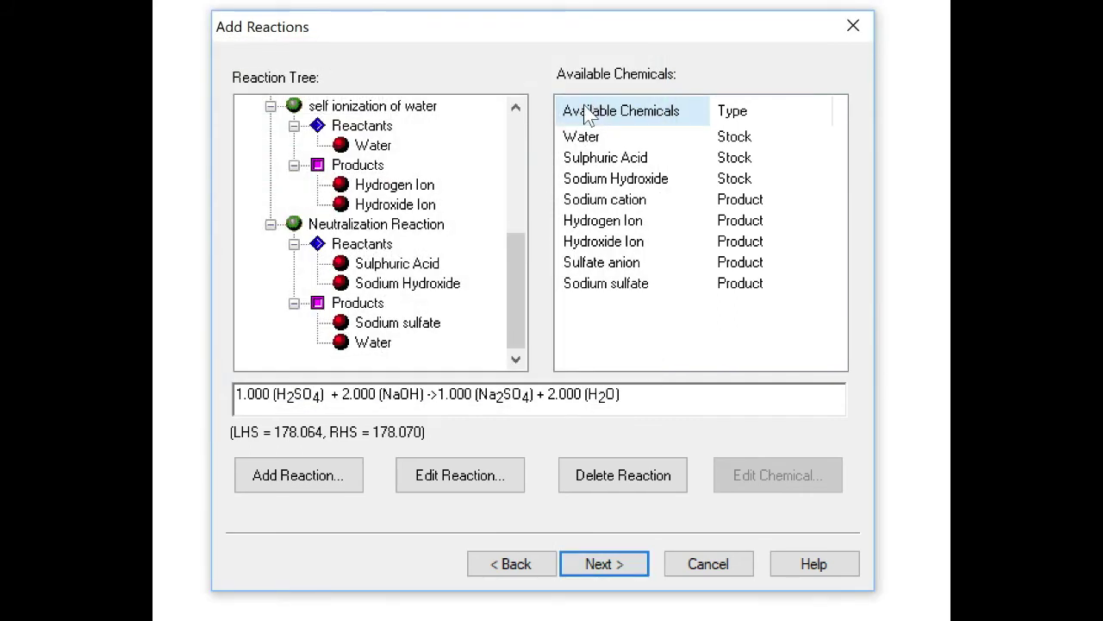
# Accept the reactions, include a pH meter in the lab options, and continue to the indicator list.
pyautogui.moveTo(522, 279); pyautogui.dragTo(509, 157)
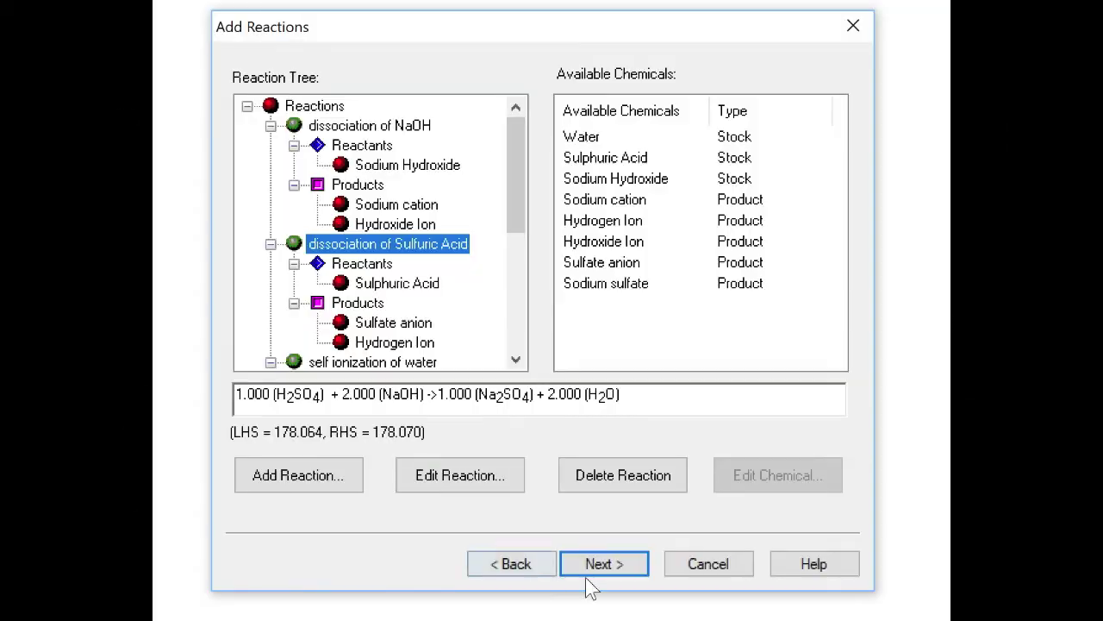
pyautogui.click(613, 565)
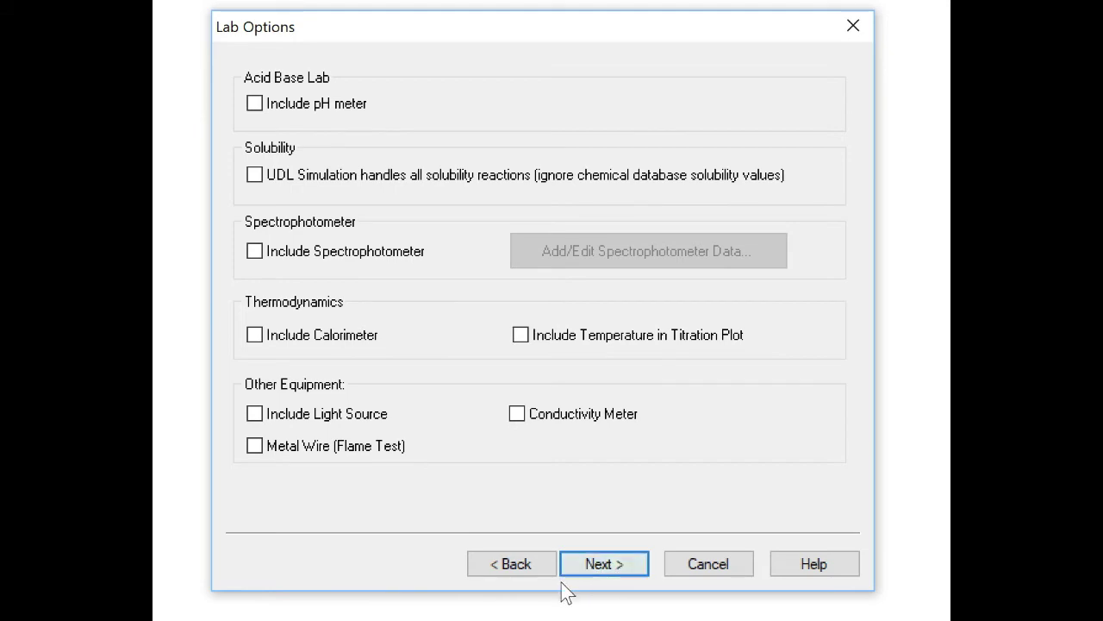
pyautogui.click(259, 103)
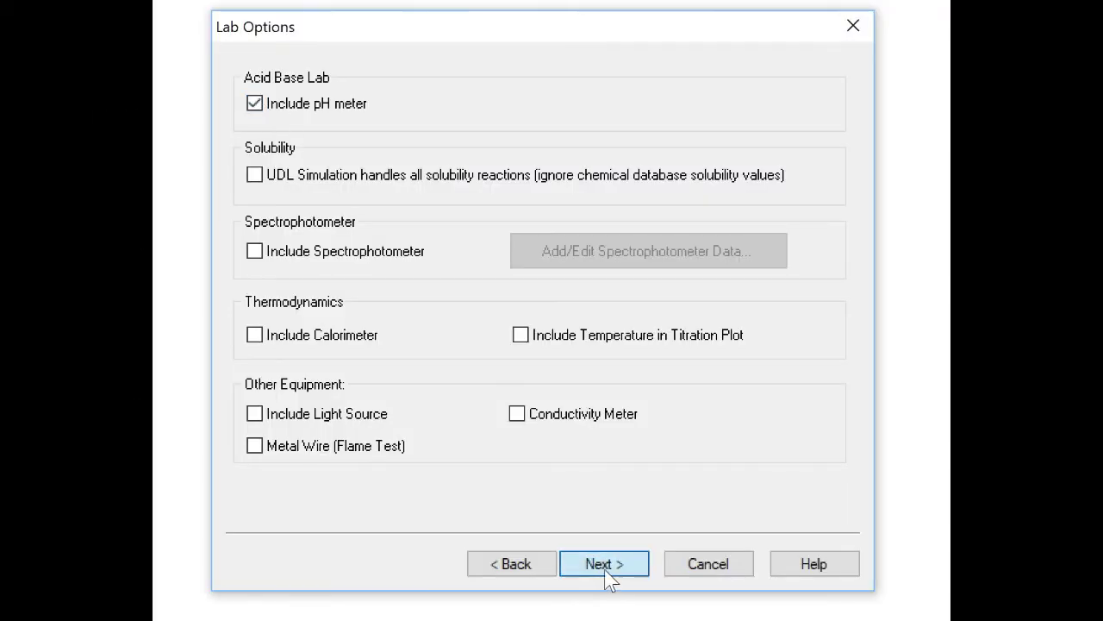
pyautogui.click(604, 565)
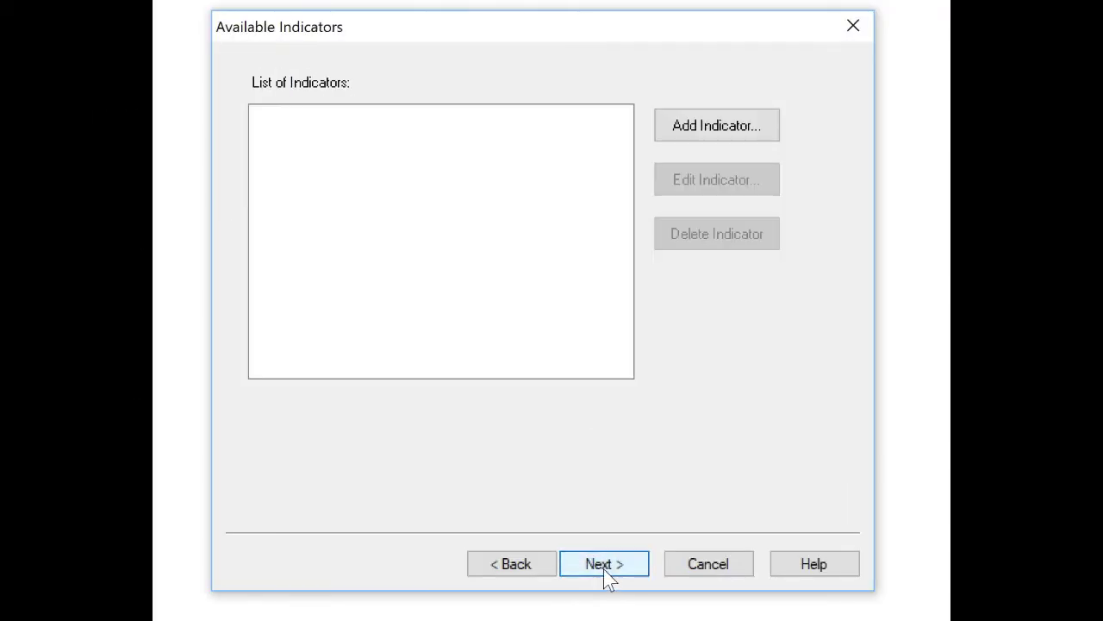
# Add an indicator named Phenolphthalein with the description "Changes from colorless to pink as pH goes from 8 to 10".
pyautogui.click(705, 127)
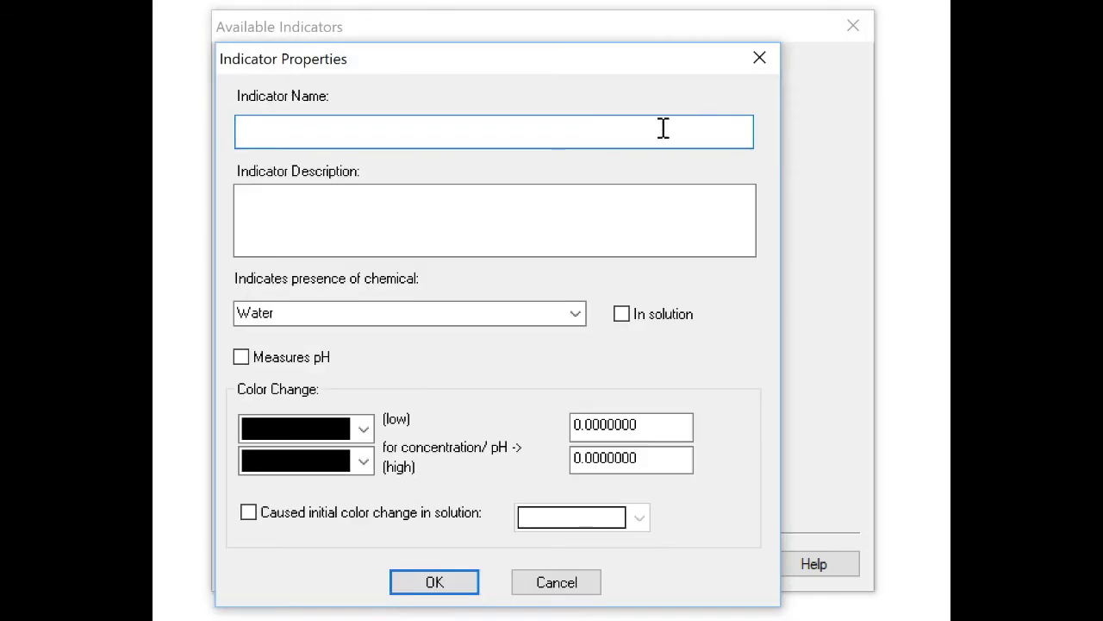
pyautogui.write('Phenolphthalein')
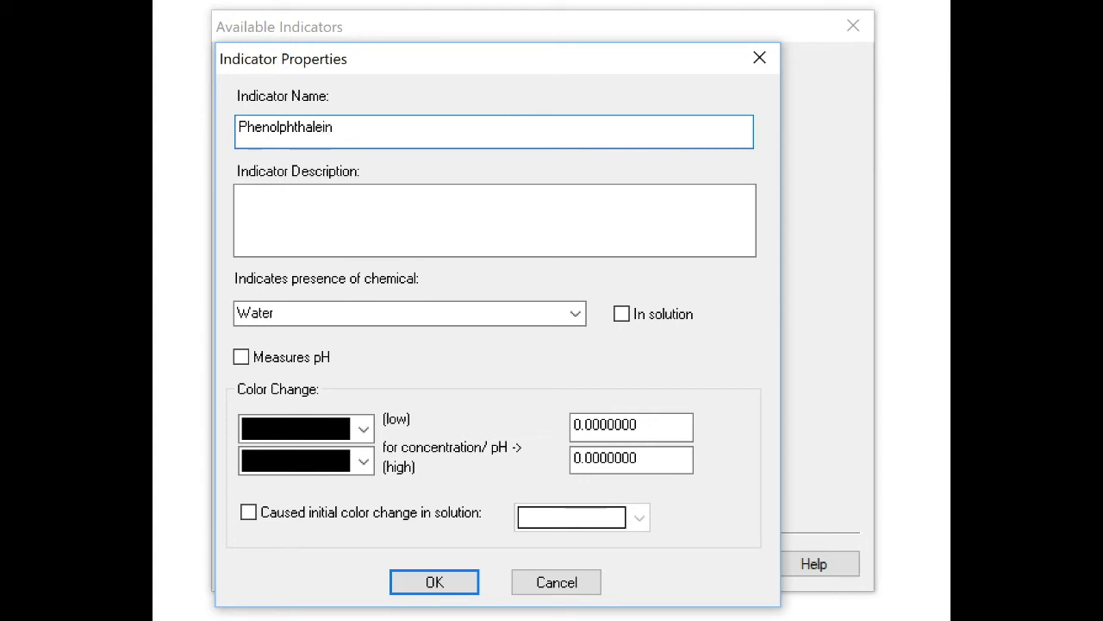
pyautogui.click(617, 195)
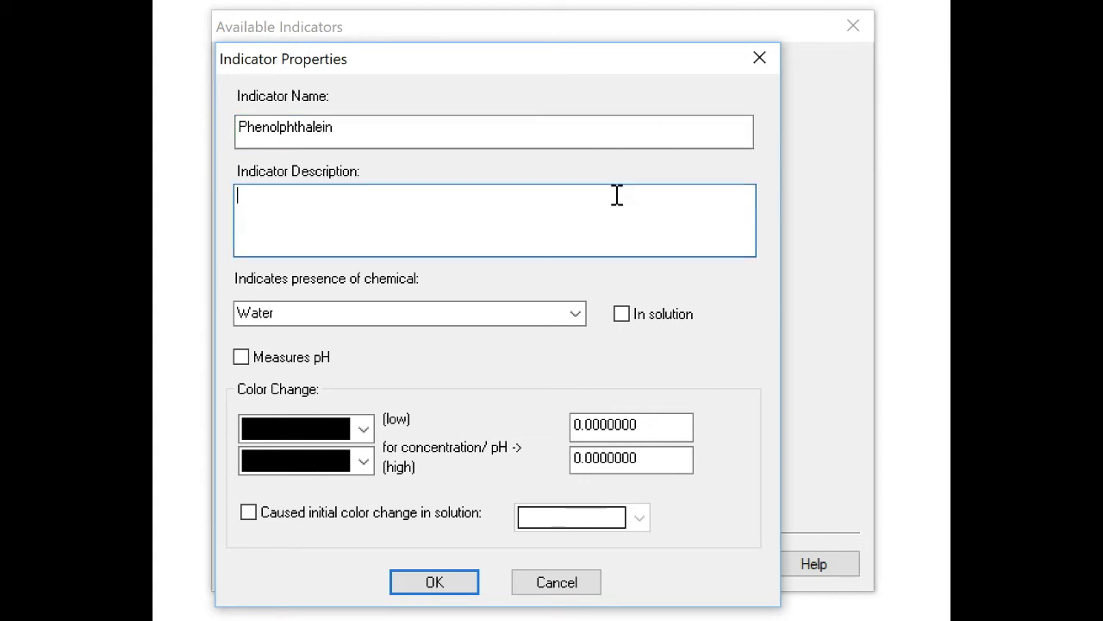
pyautogui.write('Changes from colorless to ')
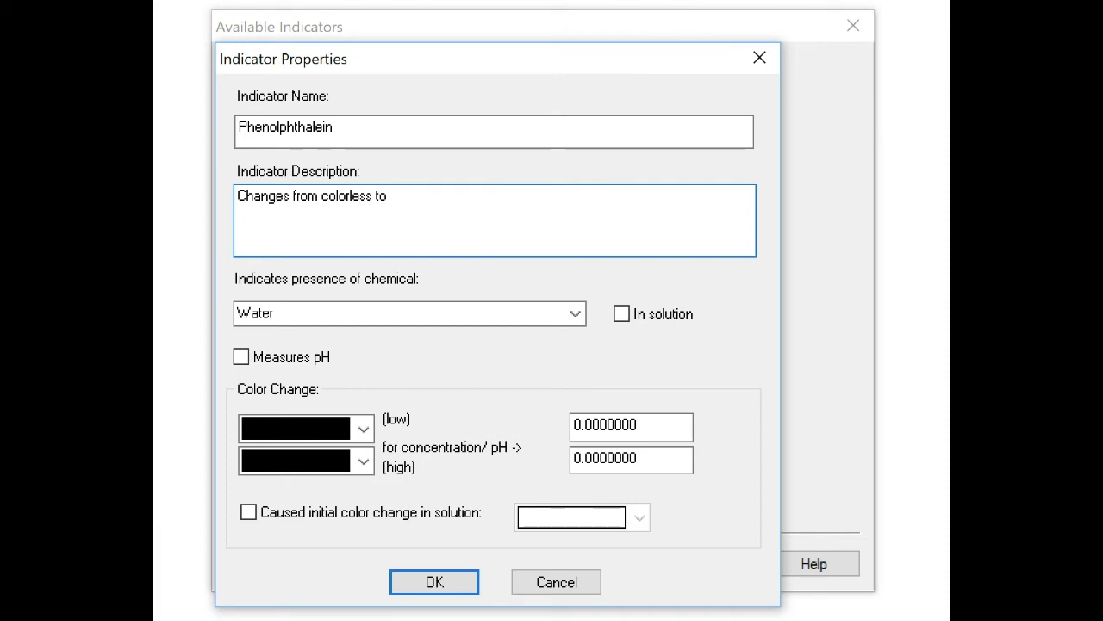
pyautogui.write('pink as pH')
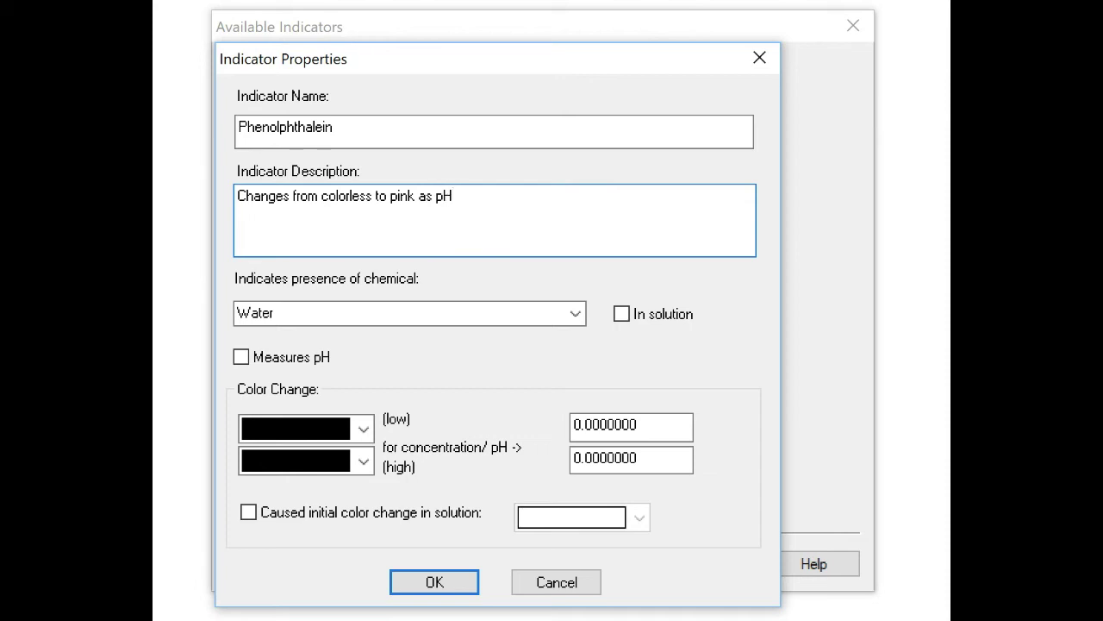
pyautogui.write(' groes from 8 to 10')
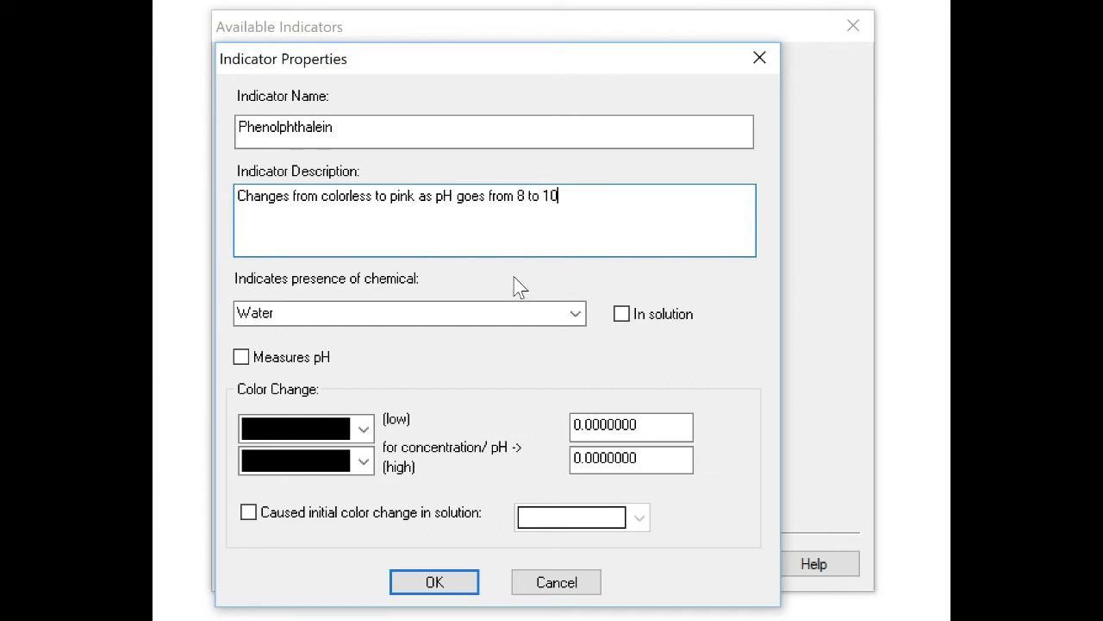
# Make the Phenolphthalein indicator detect Hydrogen Ion and measure pH.
pyautogui.click(576, 314)
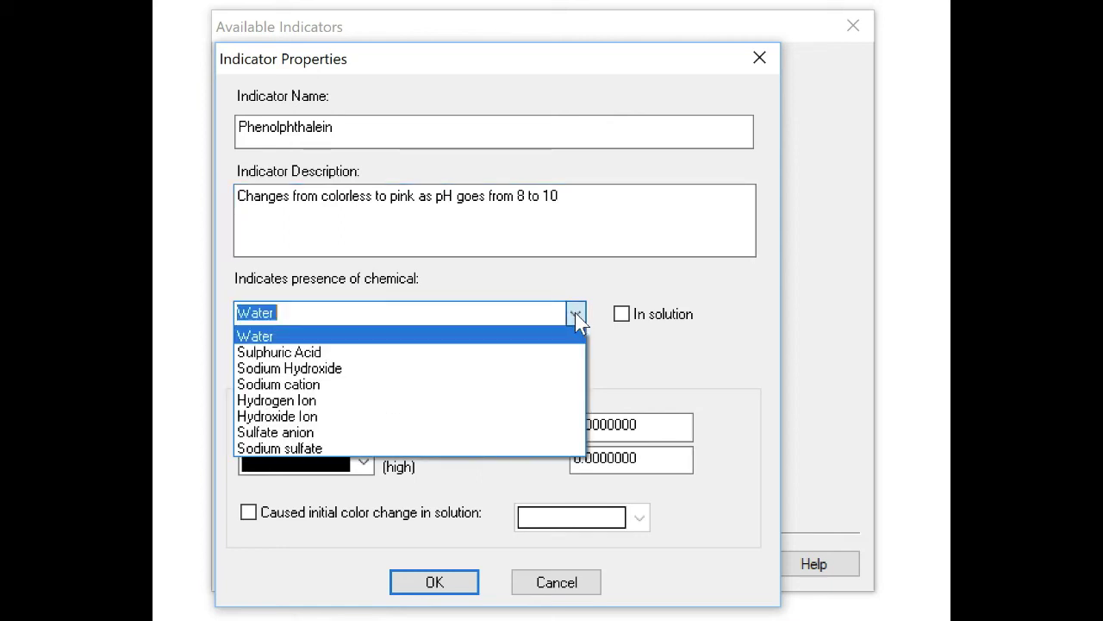
pyautogui.click(522, 400)
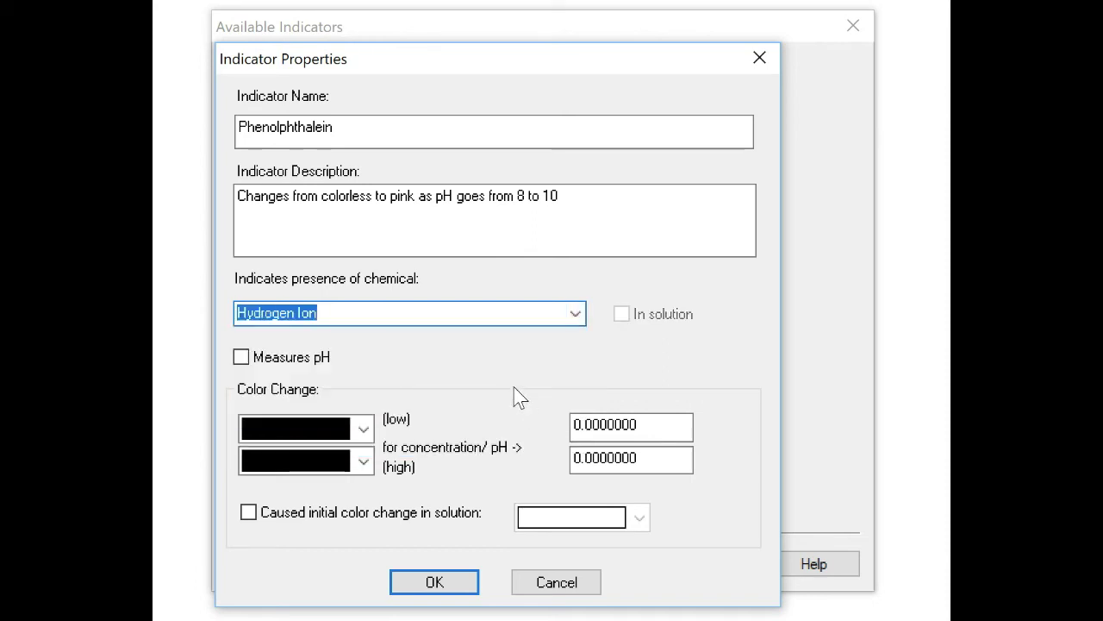
pyautogui.click(262, 353)
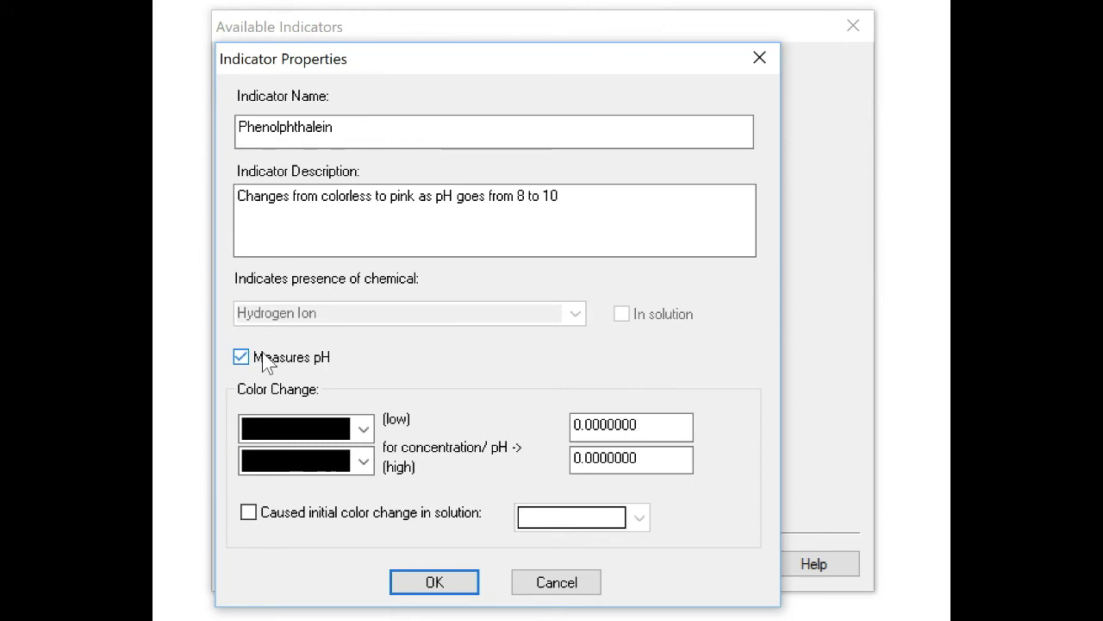
# Set the indicator's low color to white with a low pH limit of 8.
pyautogui.click(363, 430)
pyautogui.scroll(1, 348, 510)
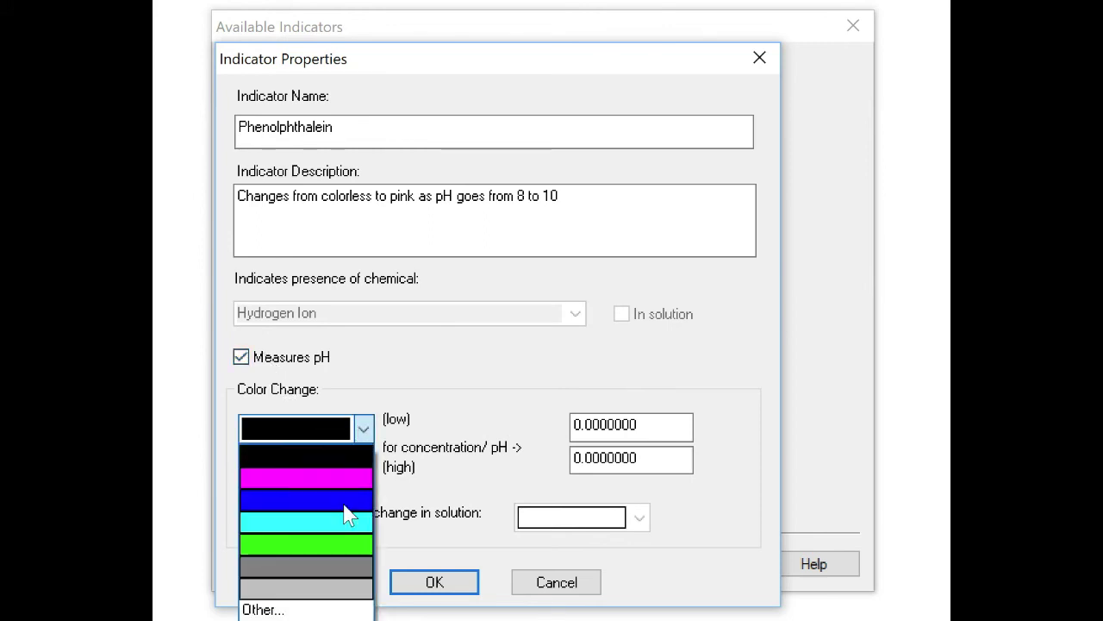
pyautogui.click(347, 510)
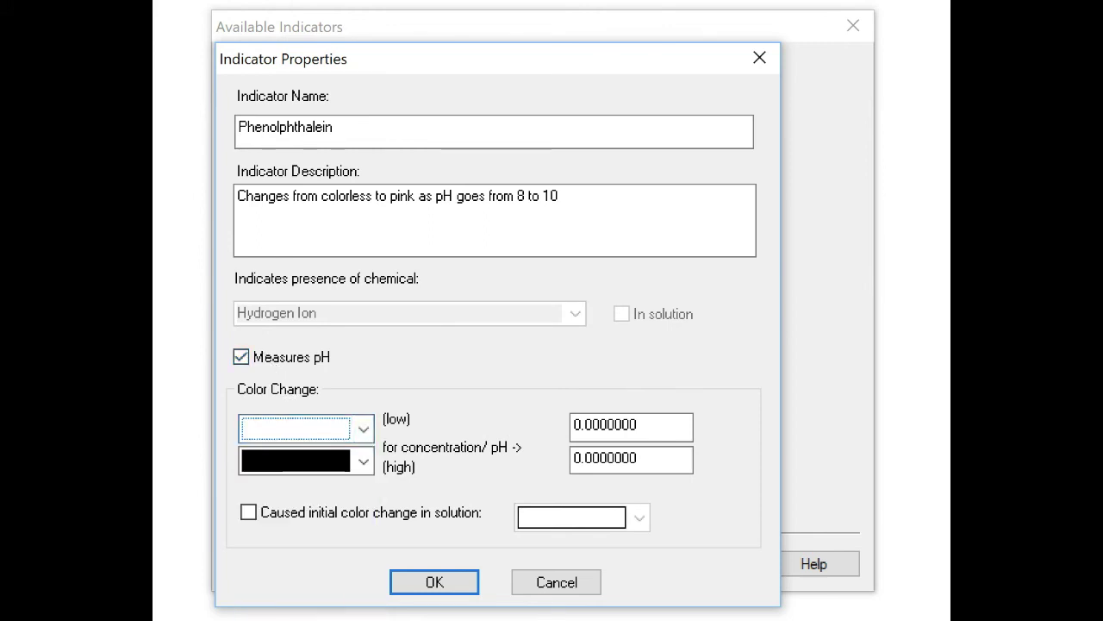
pyautogui.click(576, 423)
pyautogui.moveTo(579, 424); pyautogui.dragTo(561, 424)
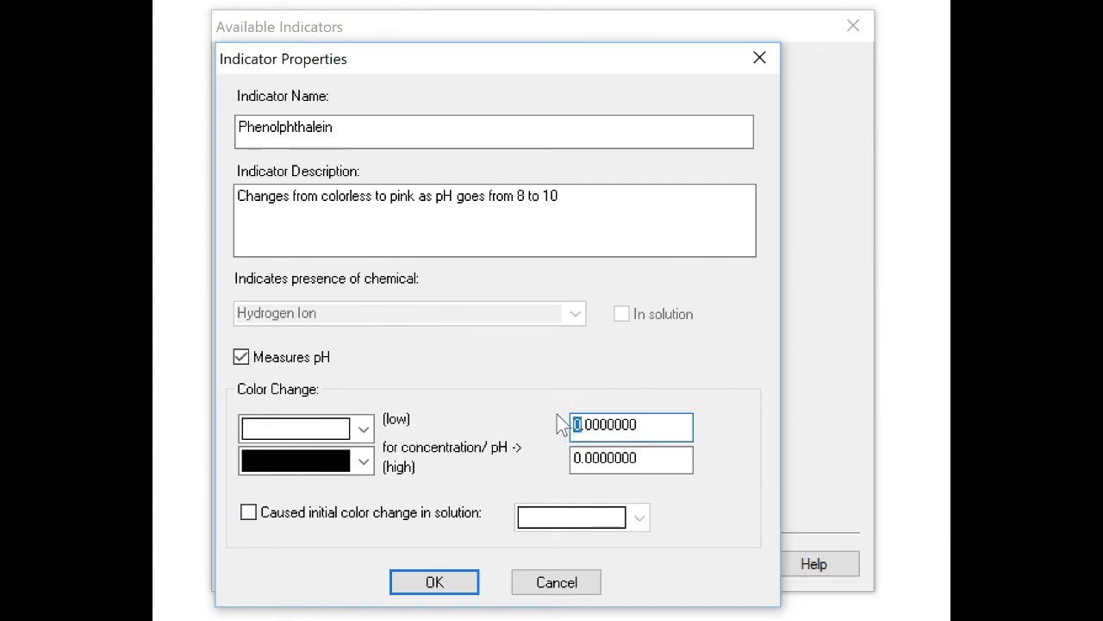
pyautogui.write('8')
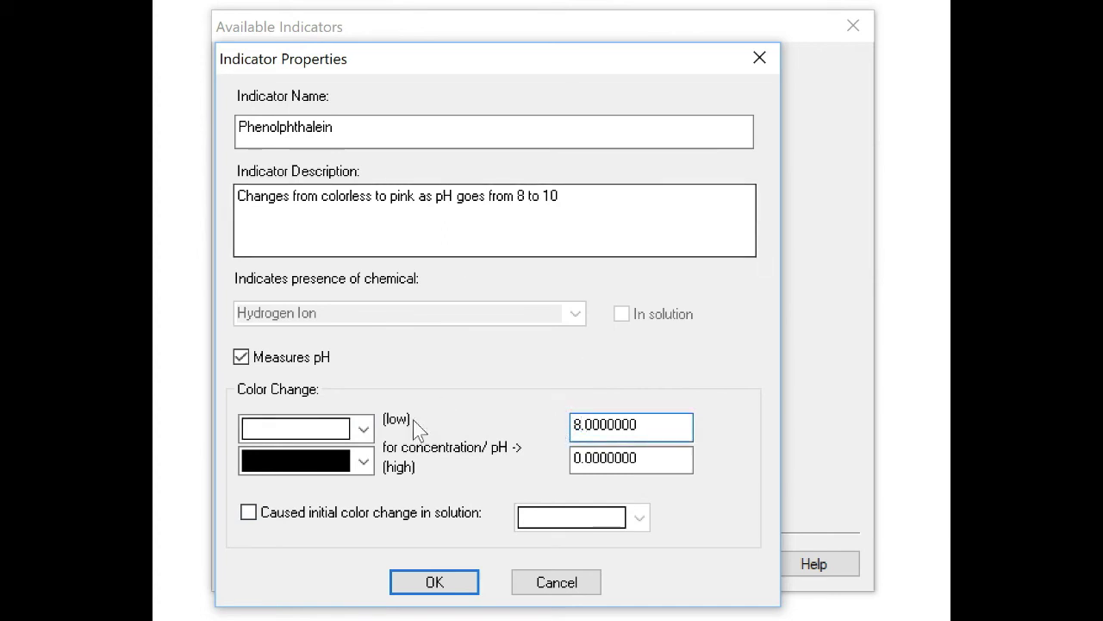
# Set the indicator's high color to red at pH 10, accept it, and continue to the PDB files page.
pyautogui.click(363, 461)
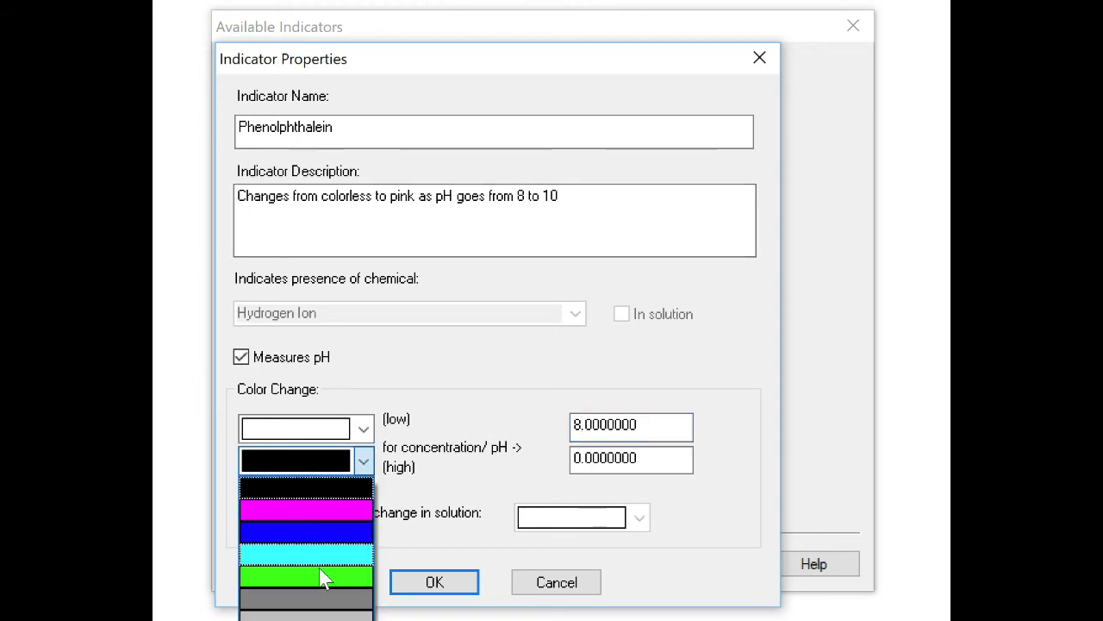
pyautogui.click(310, 613)
pyautogui.moveTo(584, 458); pyautogui.dragTo(569, 458)
pyautogui.write('10')
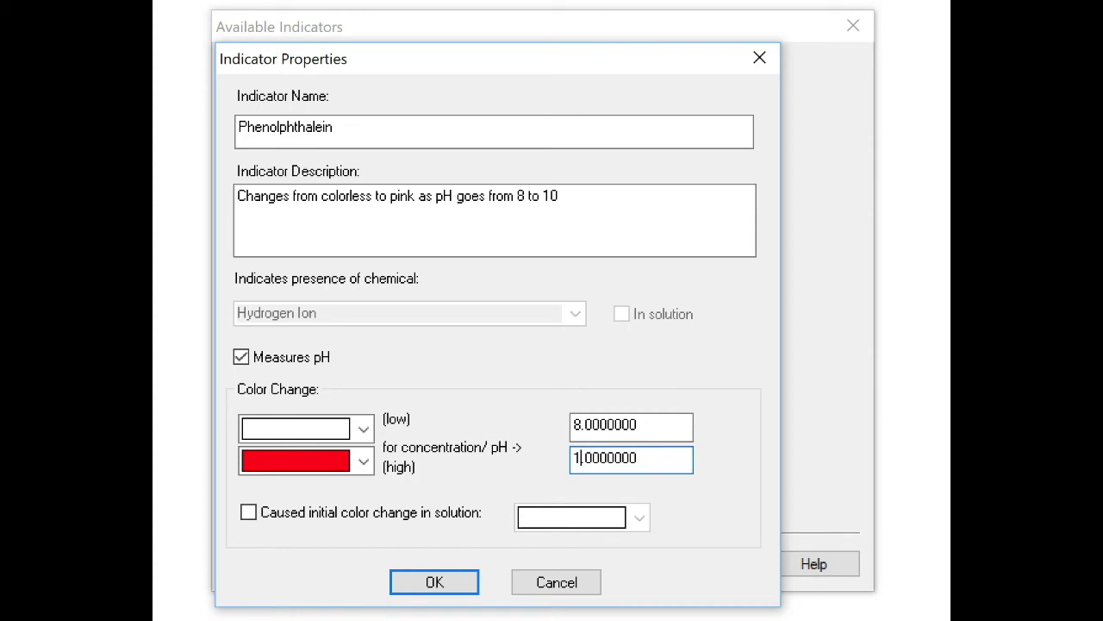
pyautogui.click(436, 591)
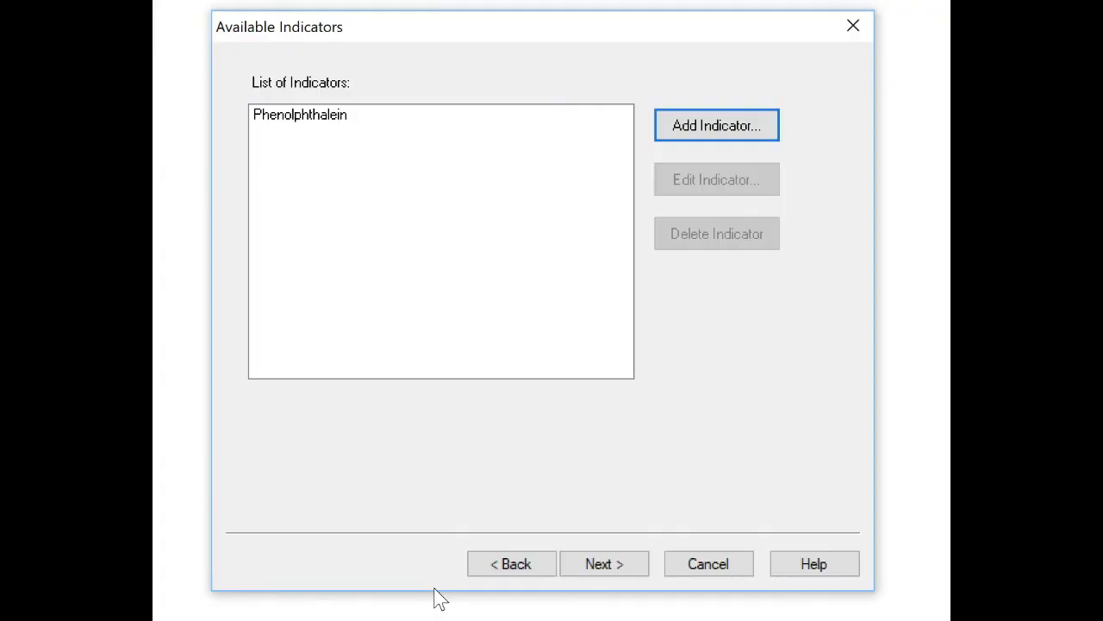
pyautogui.click(599, 564)
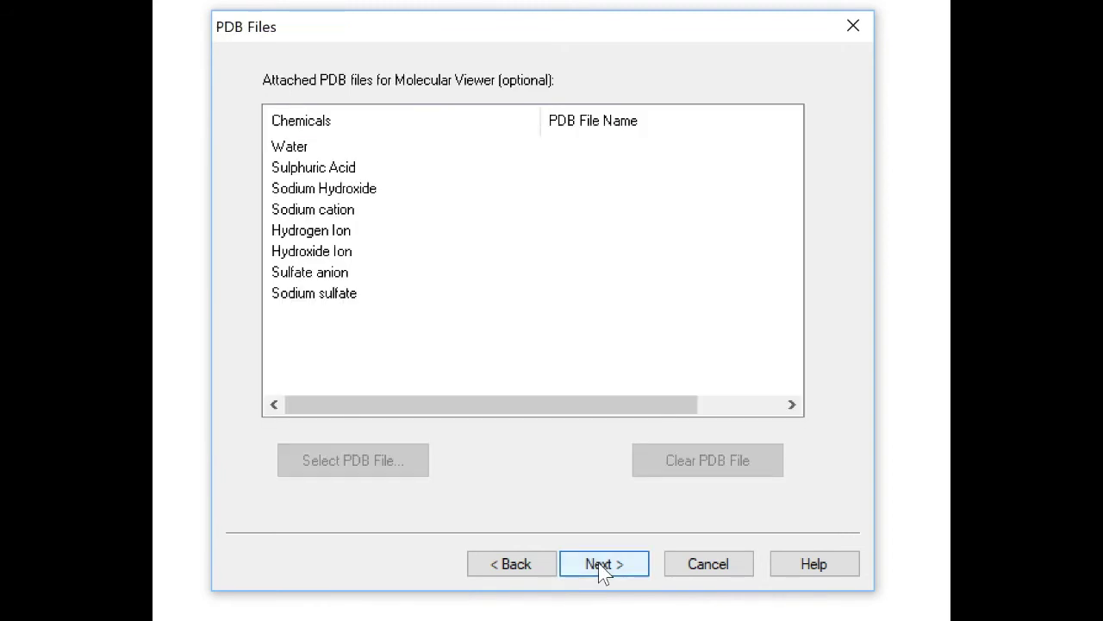